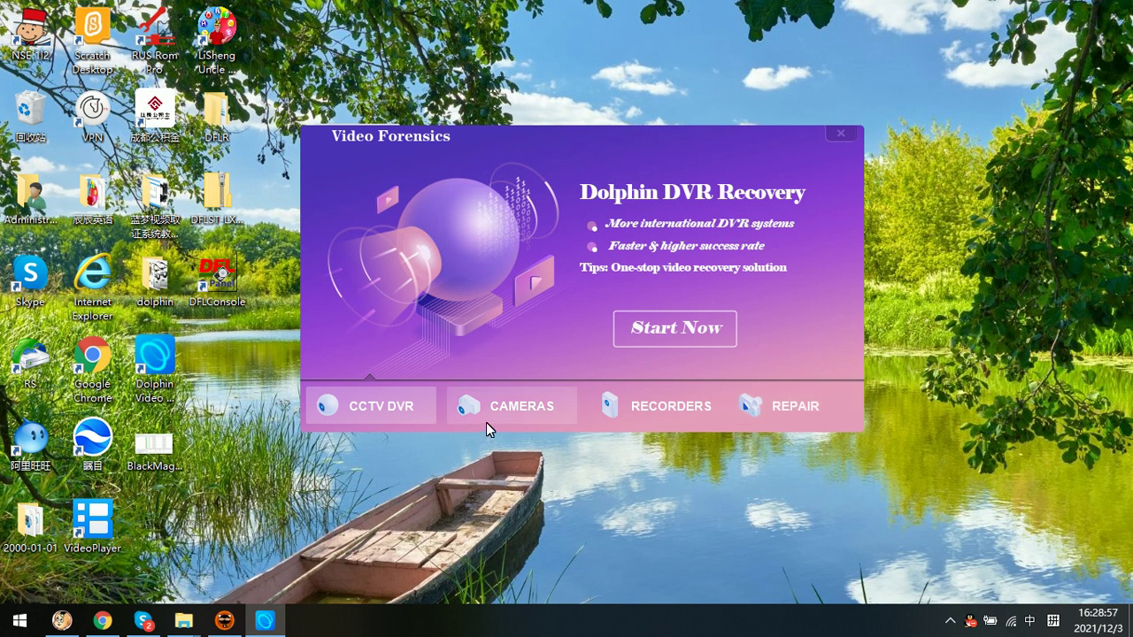
- Switch the launcher to the Cameras module and start Digital Camera Recovery
{"action": "left_click", "coordinate": [530, 411]}
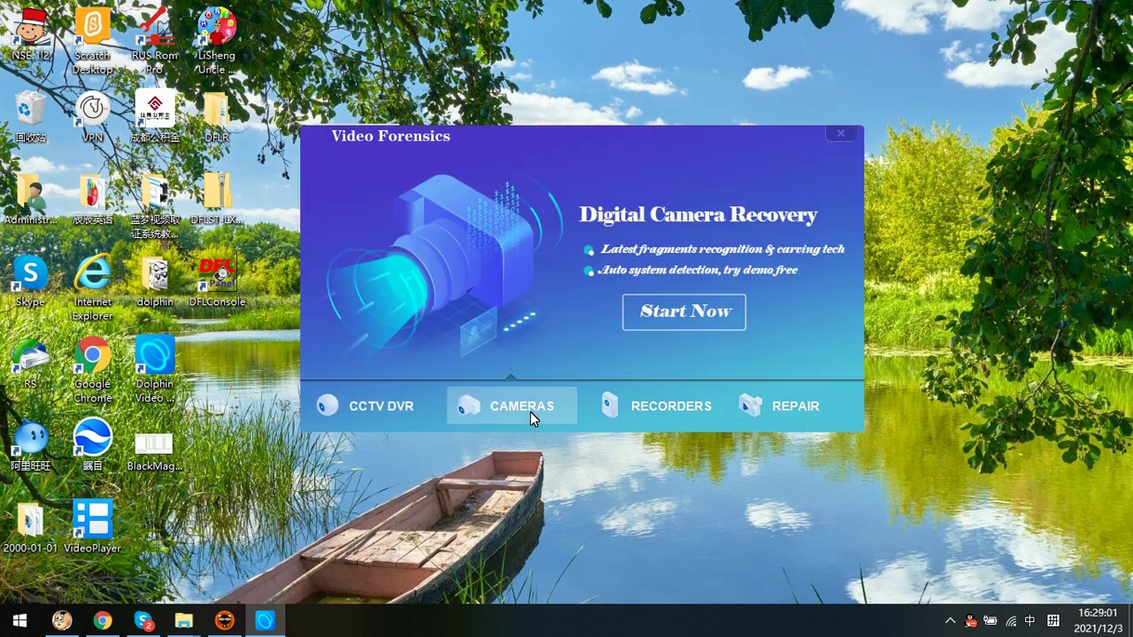
{"action": "left_click", "coordinate": [708, 311]}
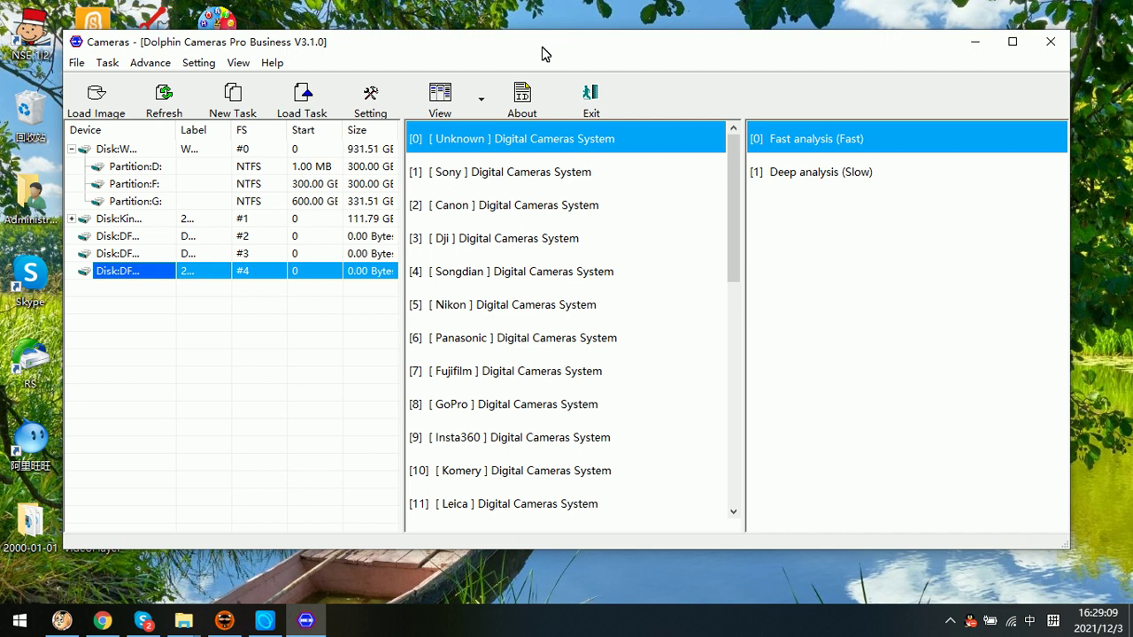
- Maximize the window, load Digital-Camera-blackmagic-HaiNan.img, and select its hfsPlus partition
{"action": "double_click", "coordinate": [540, 46]}
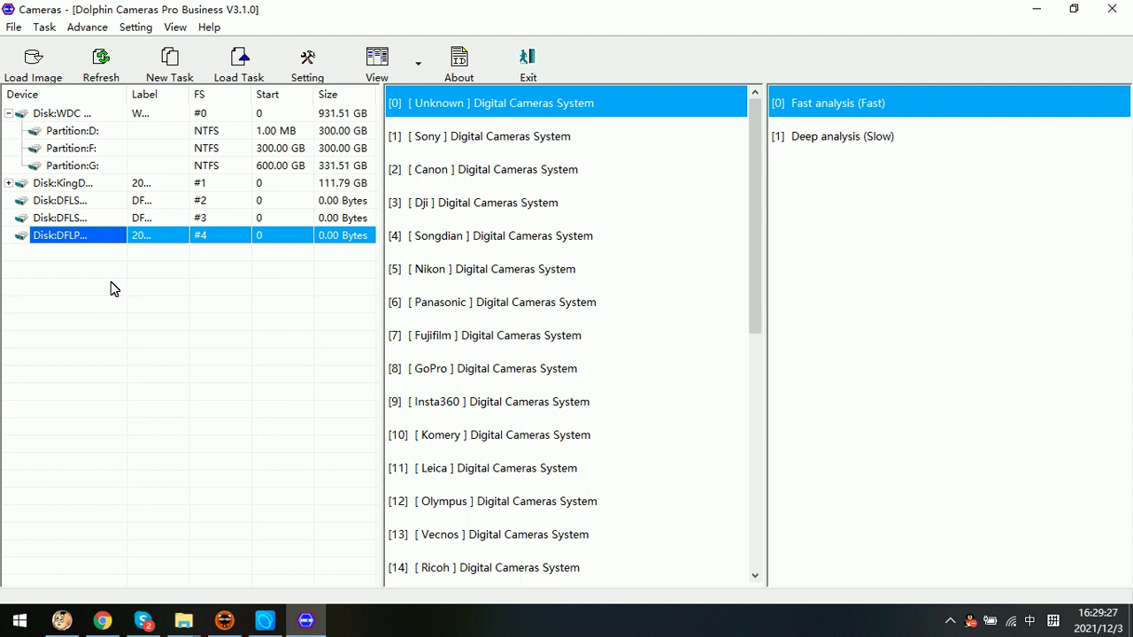
{"action": "left_click", "coordinate": [34, 60]}
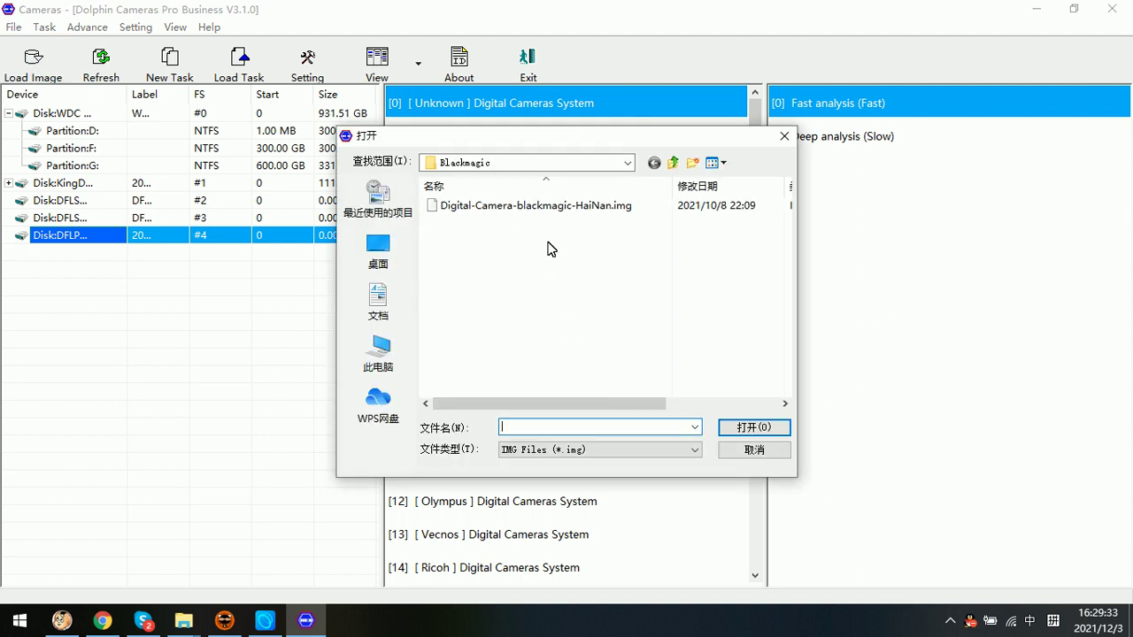
{"action": "double_click", "coordinate": [518, 209]}
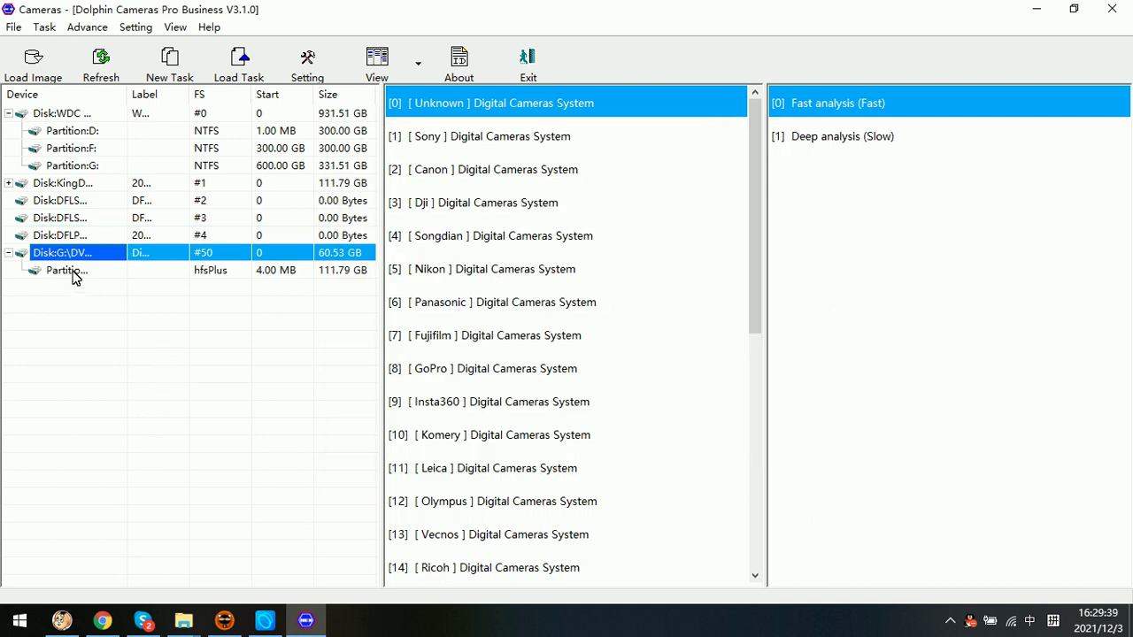
{"action": "left_click", "coordinate": [74, 275]}
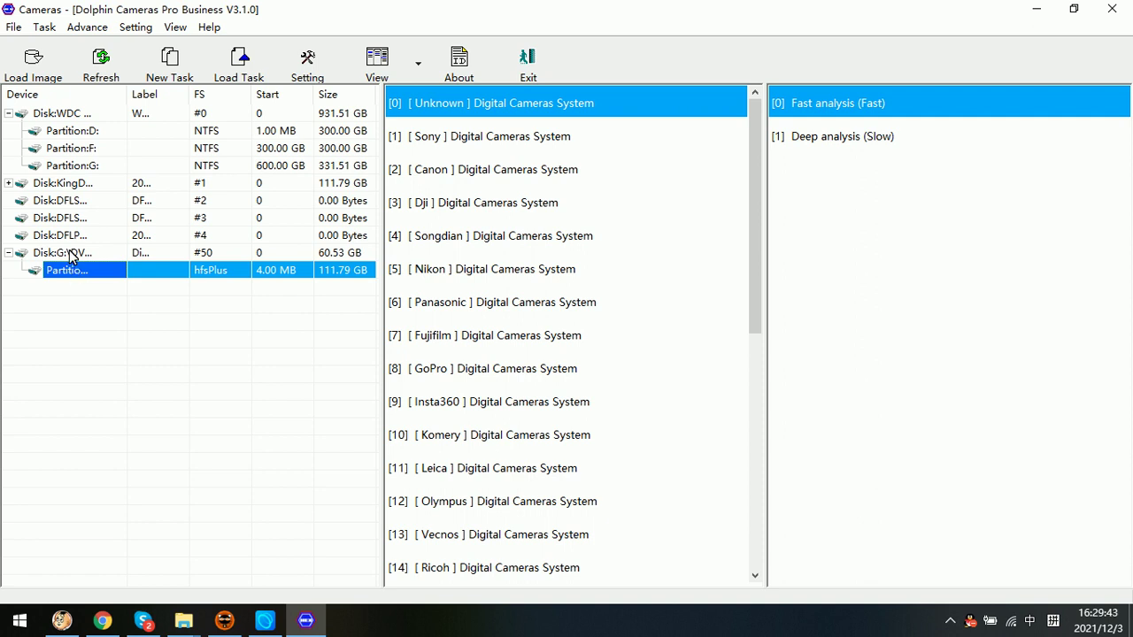
{"action": "left_click", "coordinate": [73, 253]}
- Analyse the hfsPlus partition as [29] BlackMagic with [1] Deep analysis (Slow) in a new task
{"action": "left_click", "coordinate": [73, 273]}
{"action": "left_click_drag", "start_coordinate": [758, 229], "coordinate": [758, 463]}
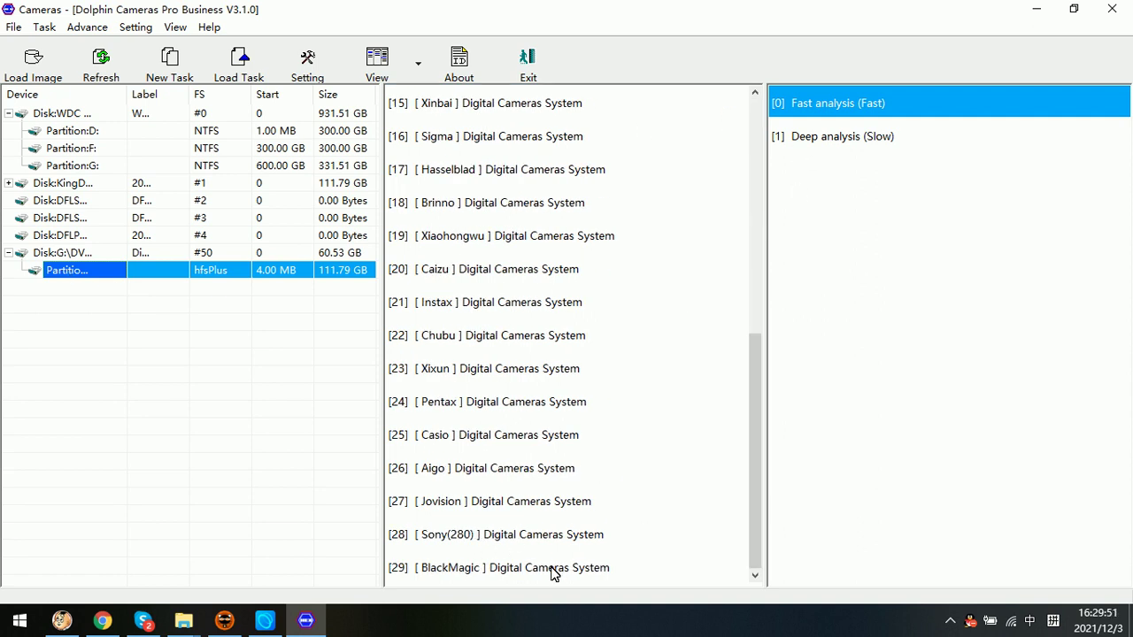
{"action": "left_click", "coordinate": [523, 570]}
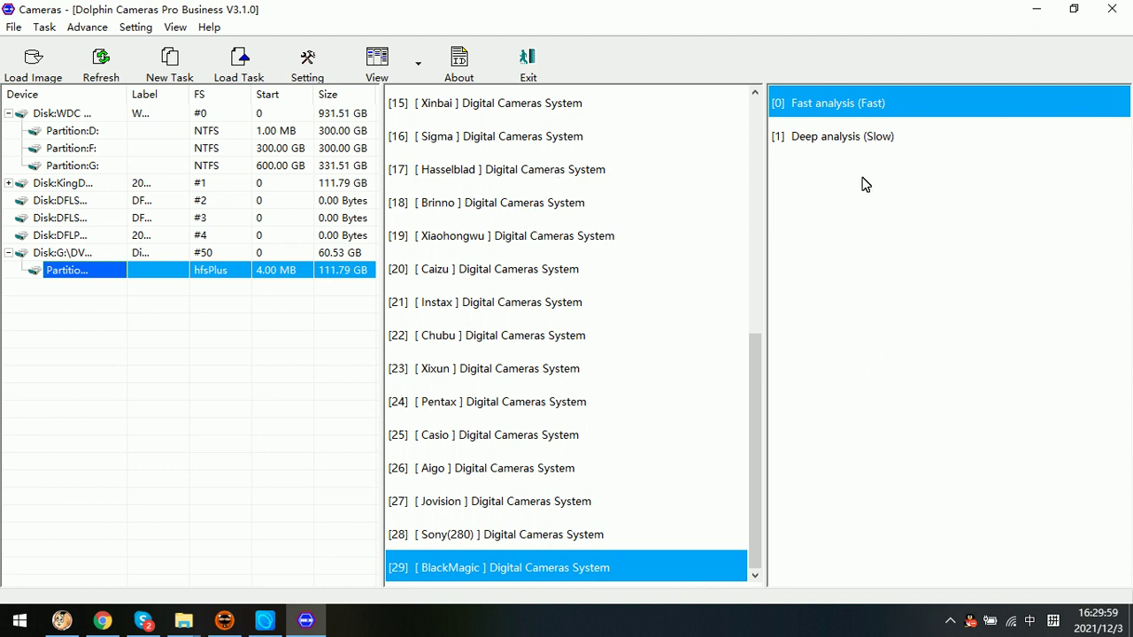
{"action": "left_click", "coordinate": [832, 142]}
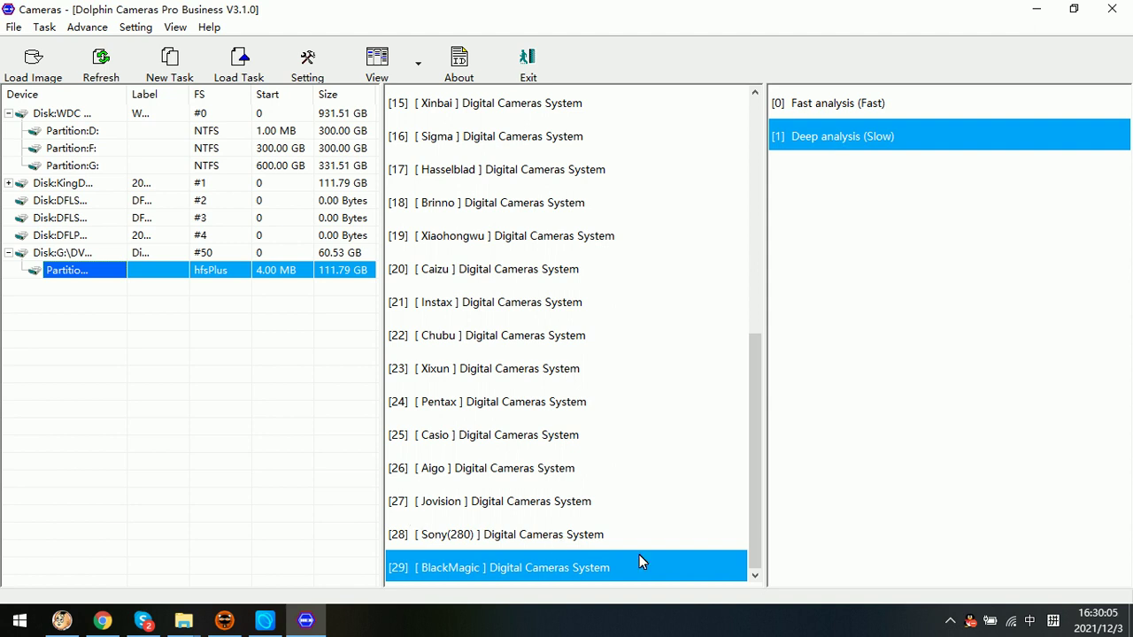
{"action": "scroll", "coordinate": [646, 530], "scroll_direction": "up", "scroll_amount": 3}
{"action": "scroll", "coordinate": [646, 531], "scroll_direction": "down", "scroll_amount": 3}
{"action": "double_click", "coordinate": [842, 137]}
- Append '-4' to the TaskPath under C:\videoRecovery and start the deep-analysis parse
{"action": "left_click", "coordinate": [651, 345]}
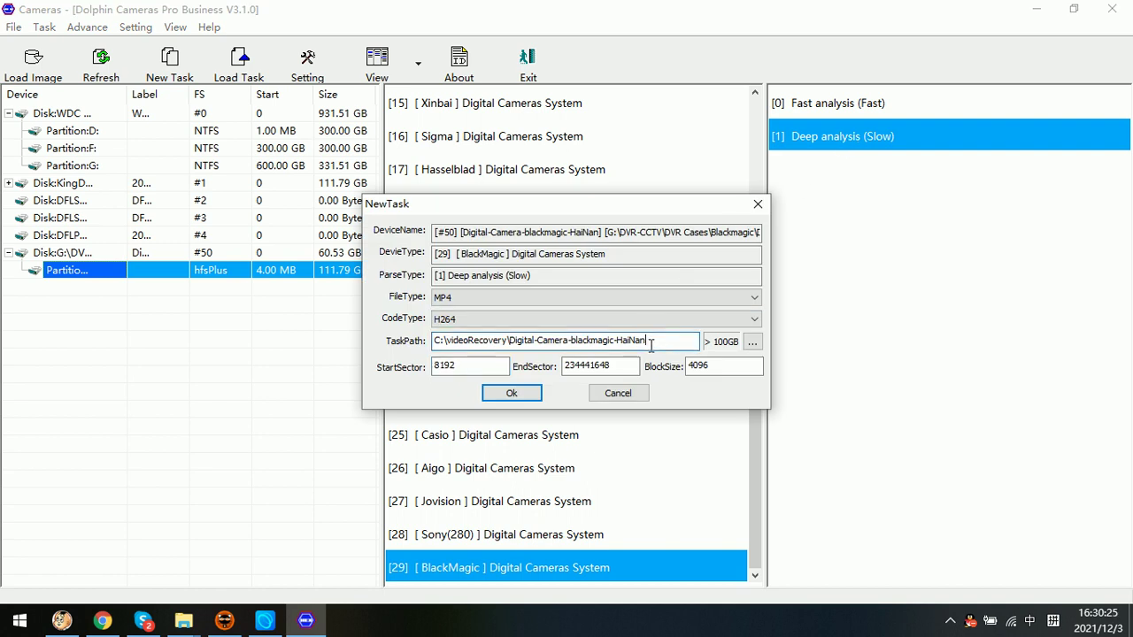
{"action": "type", "text": "-4"}
{"action": "left_click", "coordinate": [513, 396]}
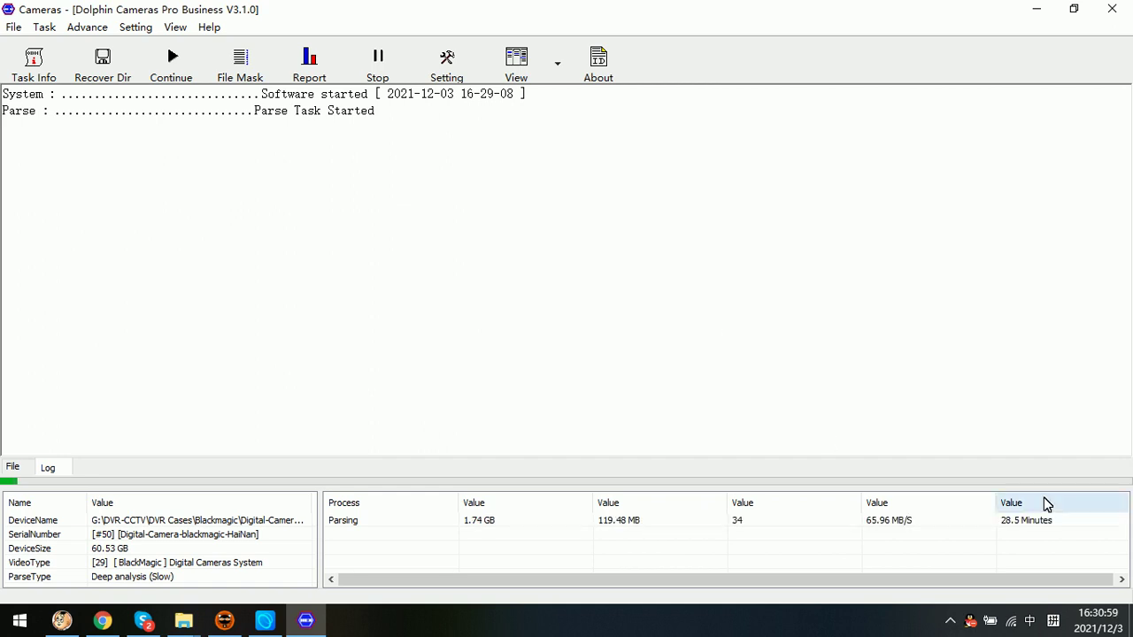
- Stop parsing, list the two 2000-01-01 videos (1.46 and 1.37 GB), and request exit
{"action": "left_click", "coordinate": [1021, 527]}
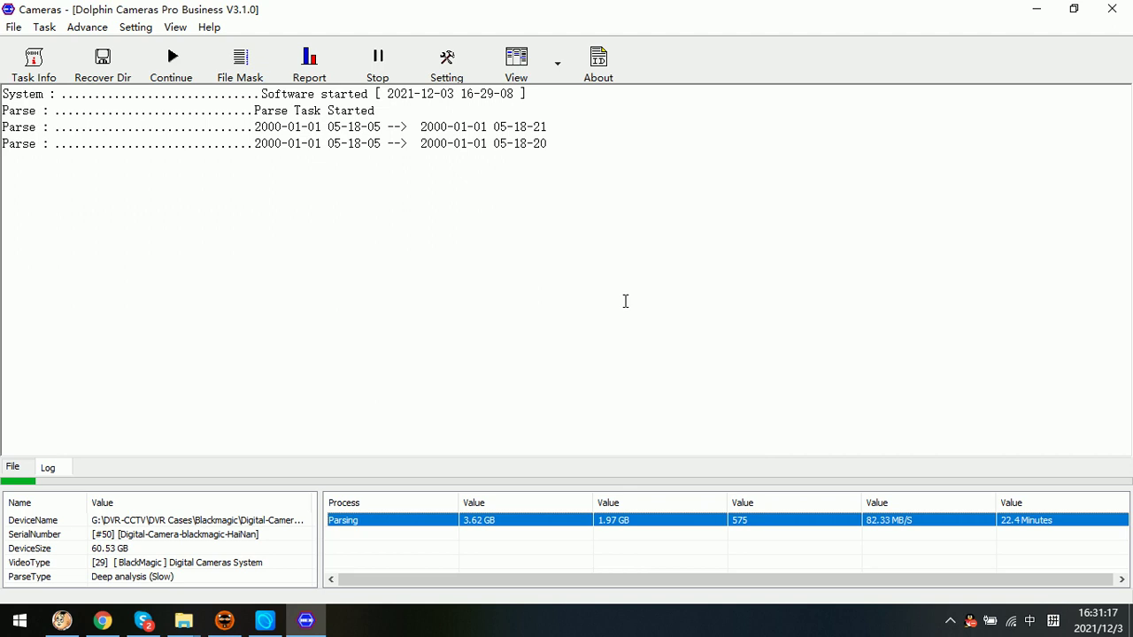
{"action": "left_click", "coordinate": [423, 203]}
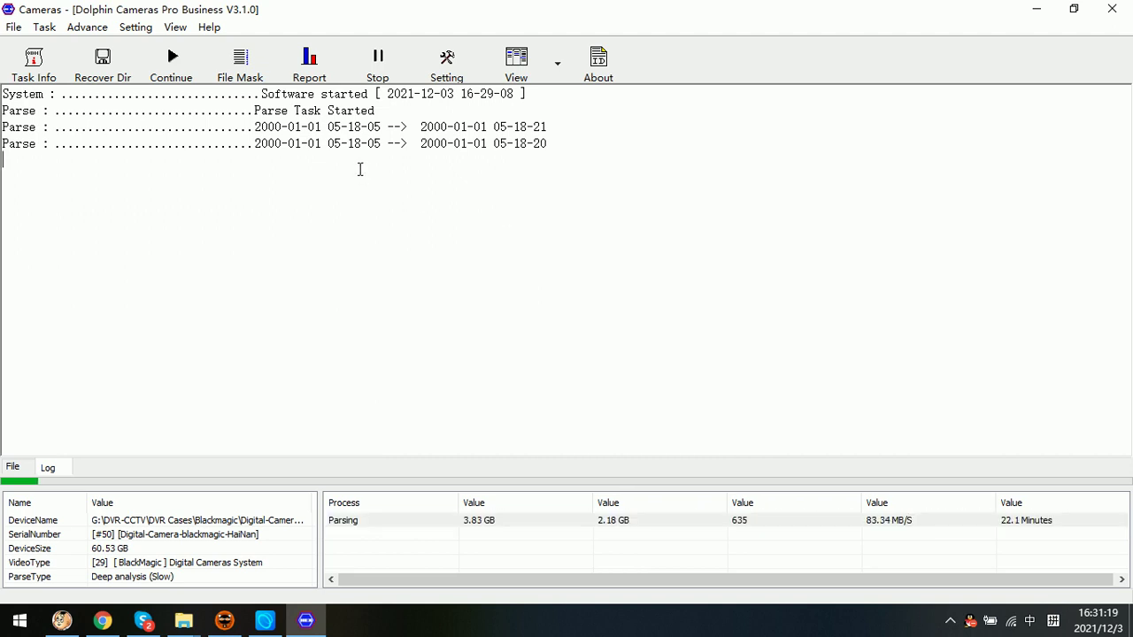
{"action": "left_click", "coordinate": [370, 79]}
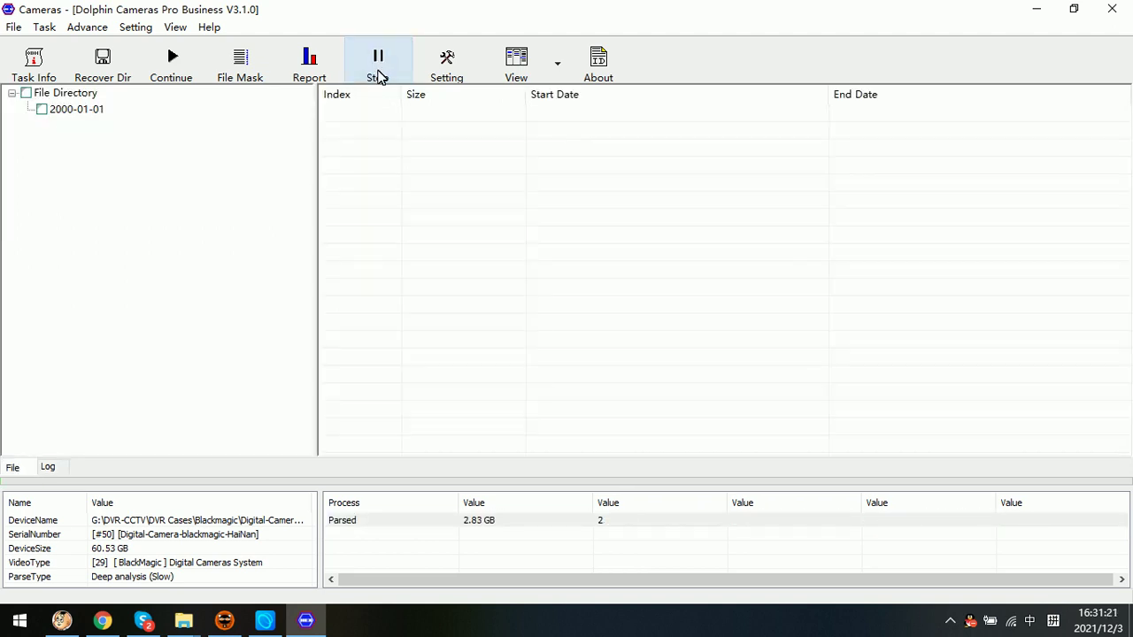
{"action": "left_click", "coordinate": [78, 109]}
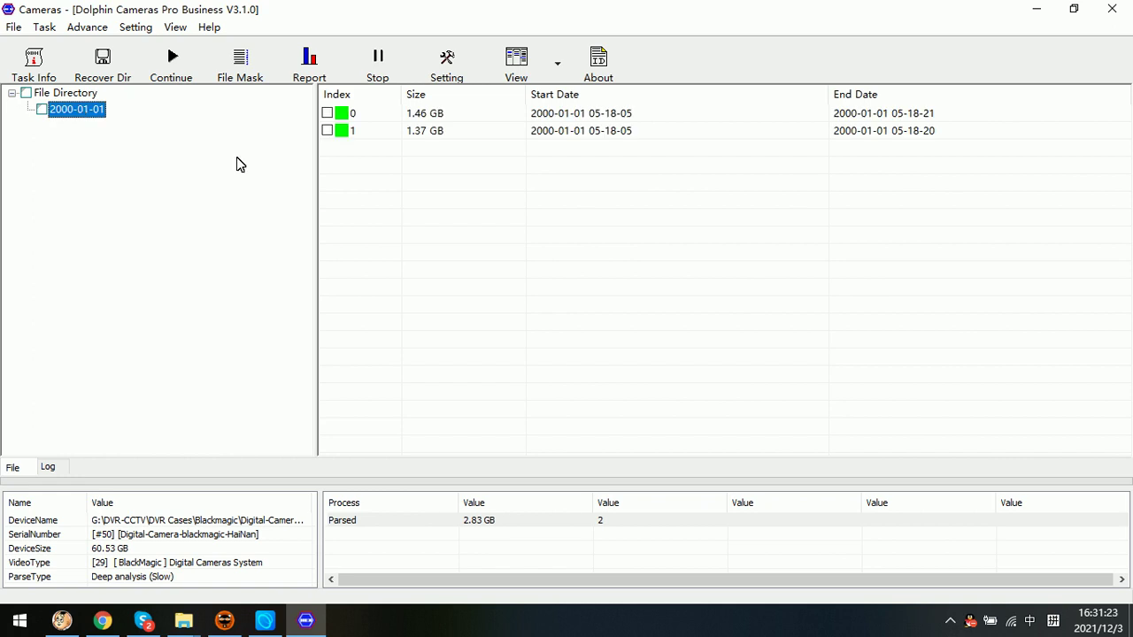
{"action": "left_click", "coordinate": [1111, 9]}
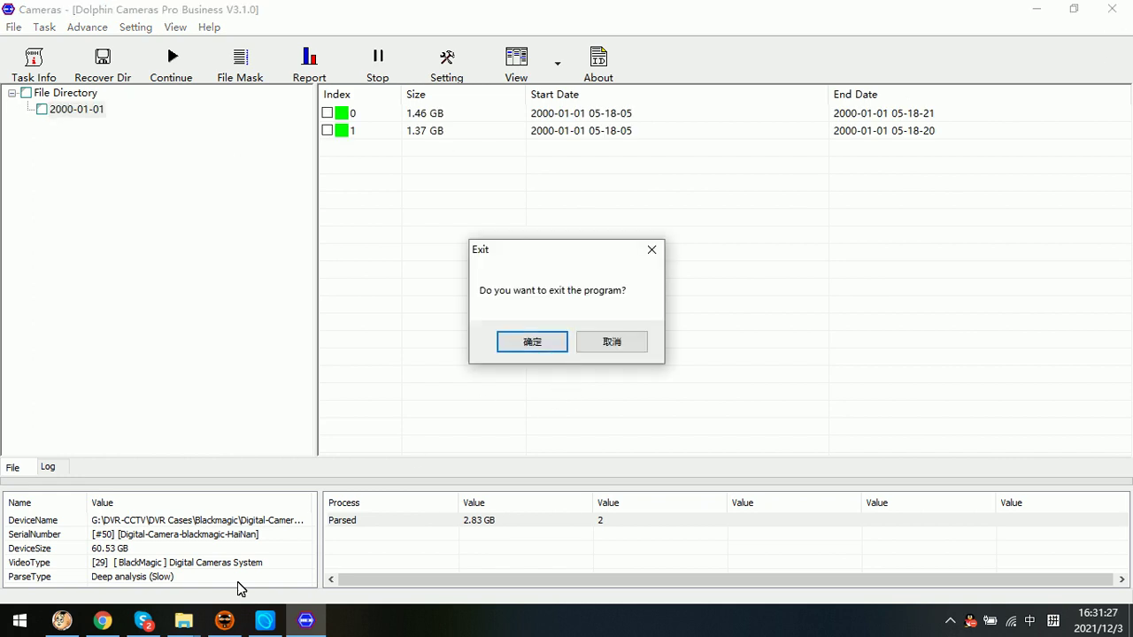
- Close the Chrome window and confirm exiting Dolphin Cameras Pro Business
{"action": "right_click", "coordinate": [102, 620]}
{"action": "left_click", "coordinate": [103, 591]}
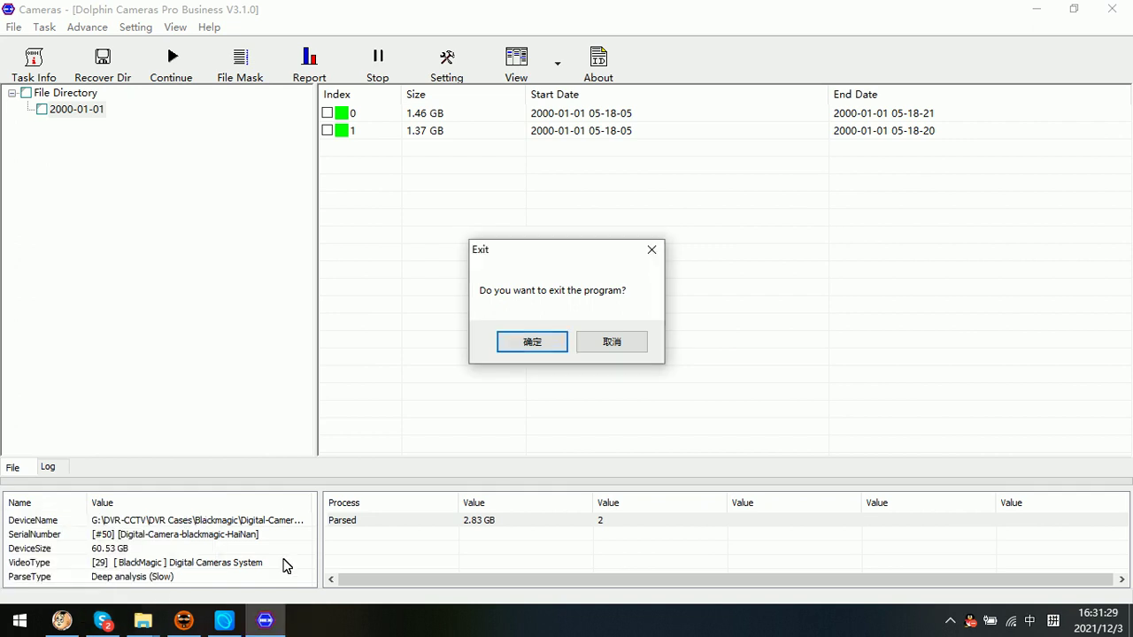
{"action": "left_click", "coordinate": [544, 347]}
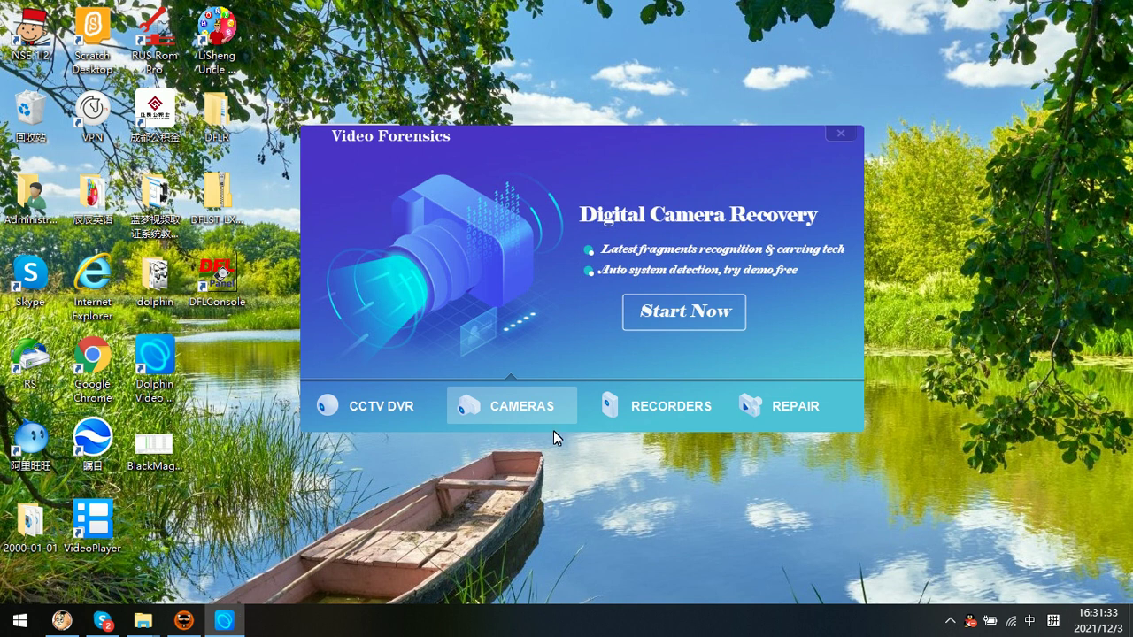
- Relaunch camera recovery maximized and reload the Blackmagic image's hfsPlus partition
{"action": "left_click", "coordinate": [684, 299]}
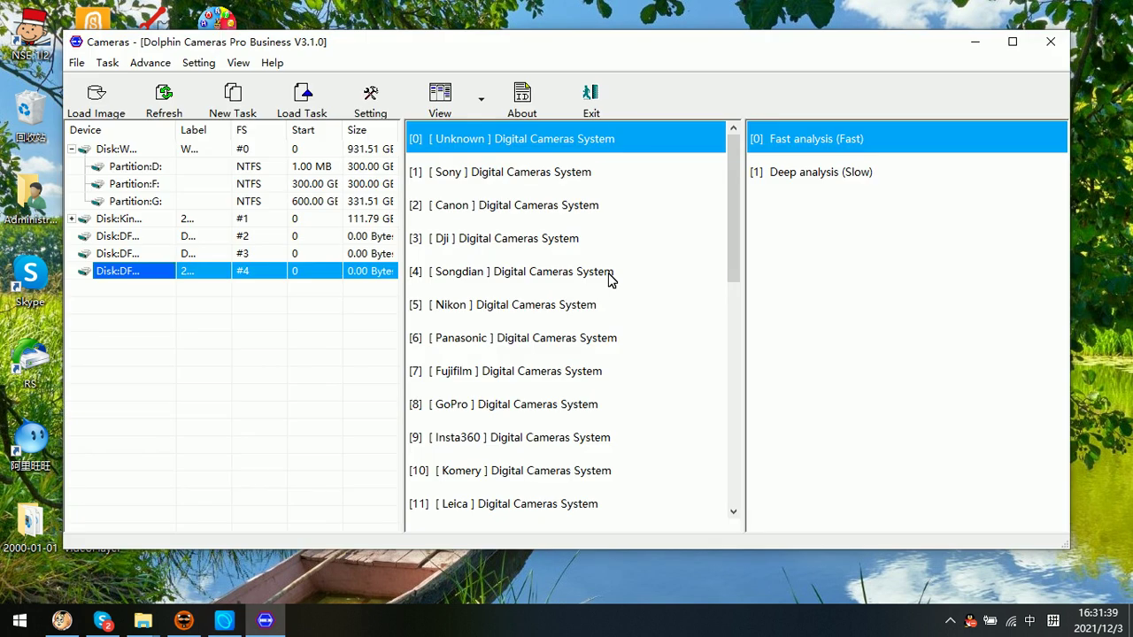
{"action": "double_click", "coordinate": [576, 55]}
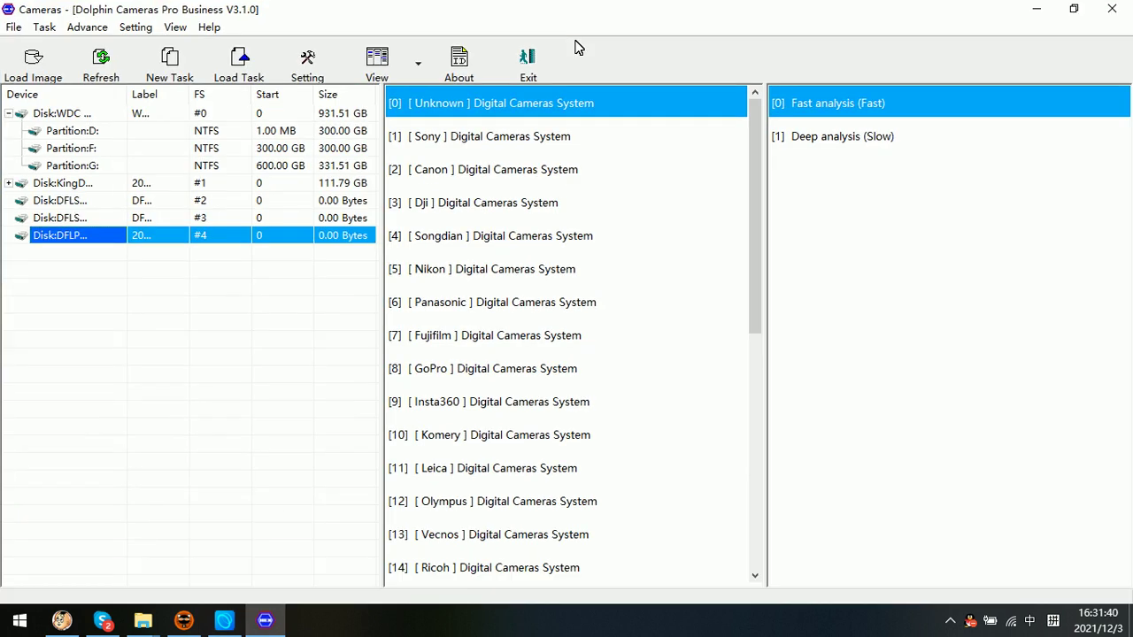
{"action": "left_click", "coordinate": [34, 64]}
{"action": "double_click", "coordinate": [559, 204]}
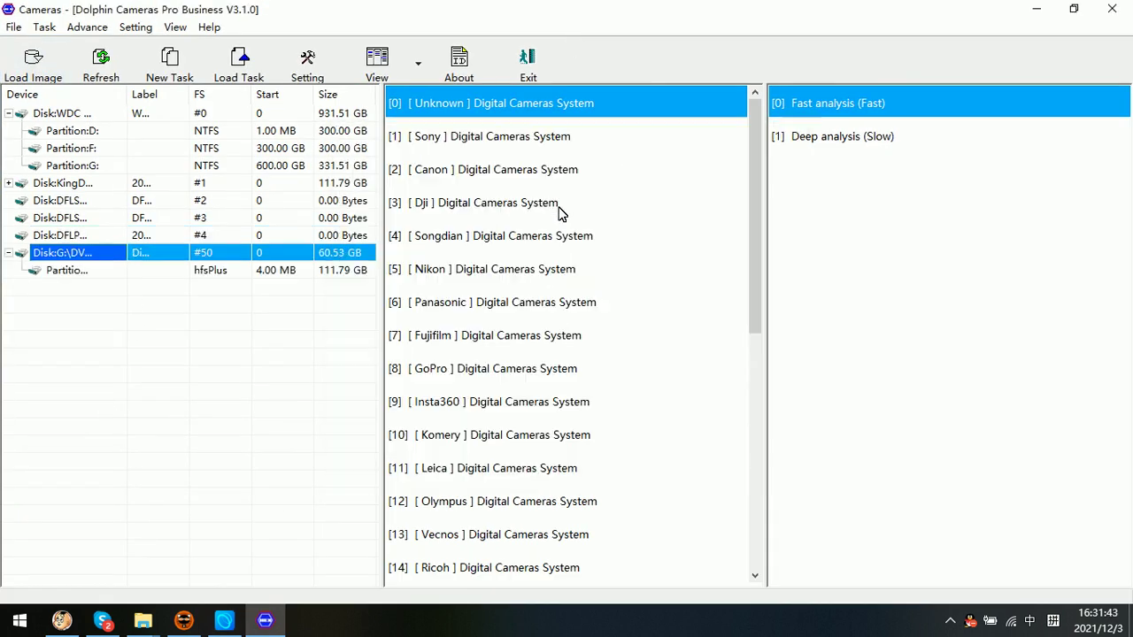
{"action": "left_click", "coordinate": [72, 273]}
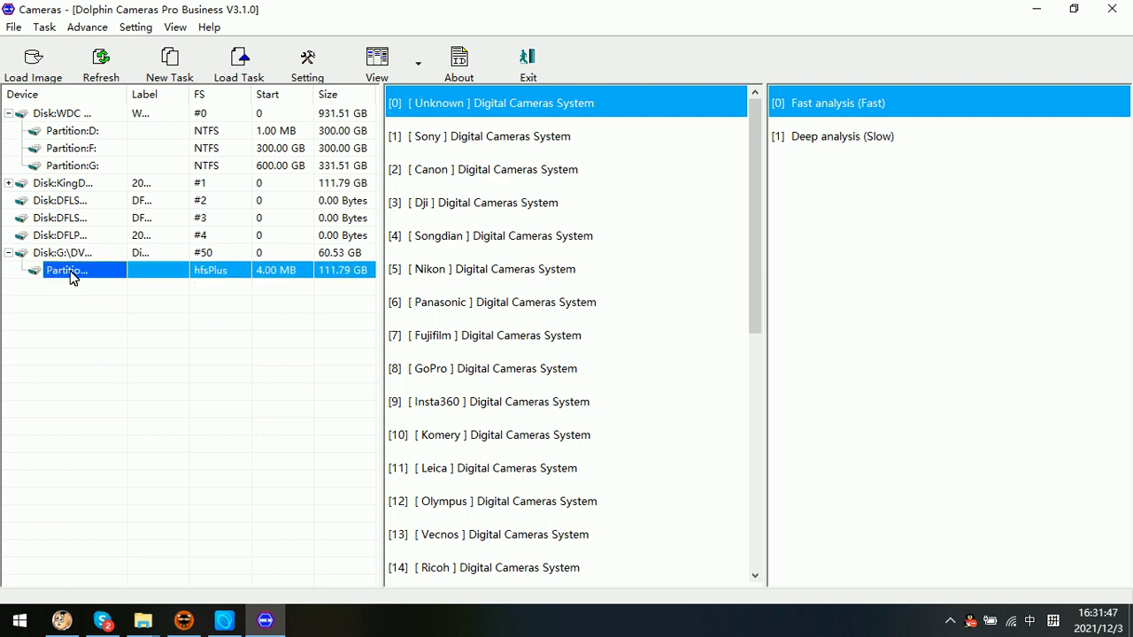
{"action": "left_click", "coordinate": [243, 76]}
- Load the saved Digital-Camera-blackmagic-HaiNan task from videoRecovery and show its 2000-01-01 videos
{"action": "left_click", "coordinate": [725, 297]}
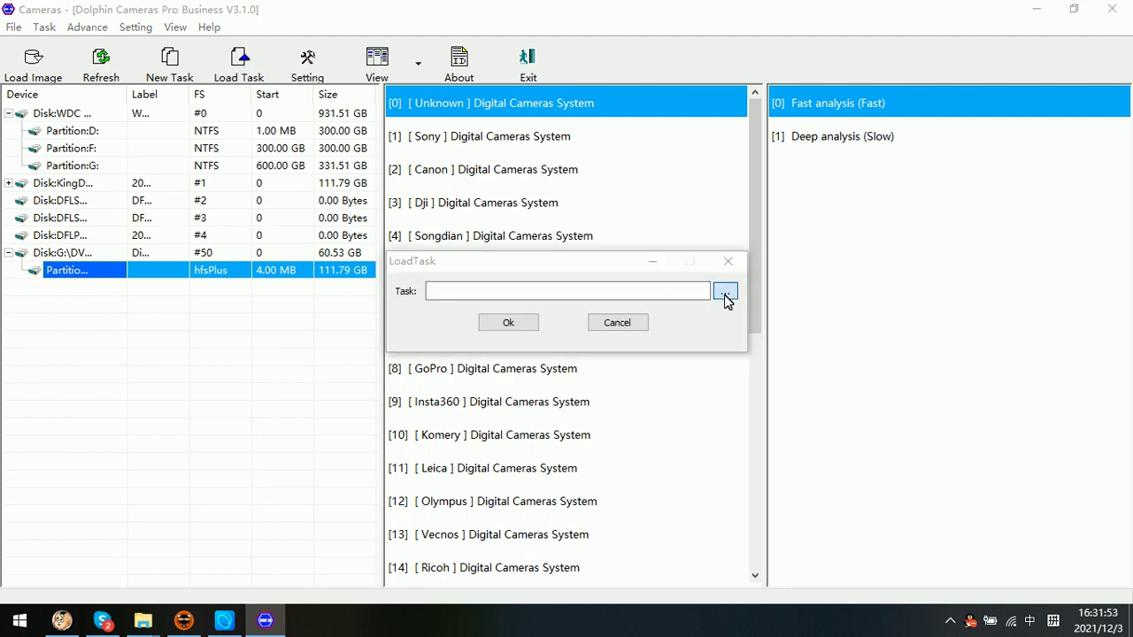
{"action": "scroll", "coordinate": [571, 343], "scroll_direction": "down", "scroll_amount": 2}
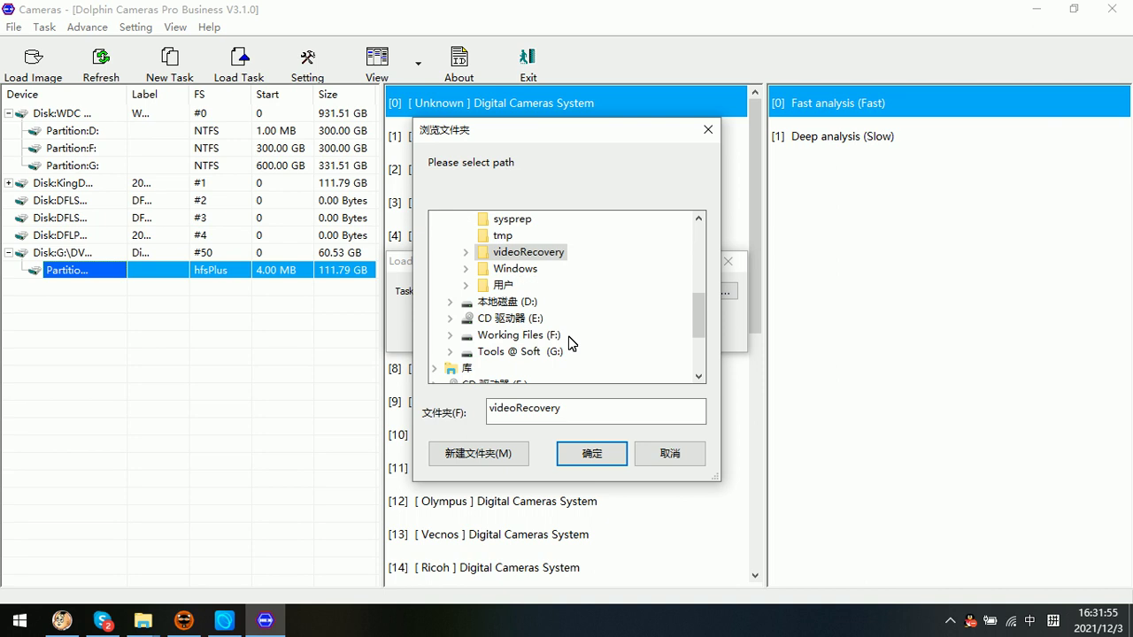
{"action": "scroll", "coordinate": [549, 301], "scroll_direction": "up", "scroll_amount": 2}
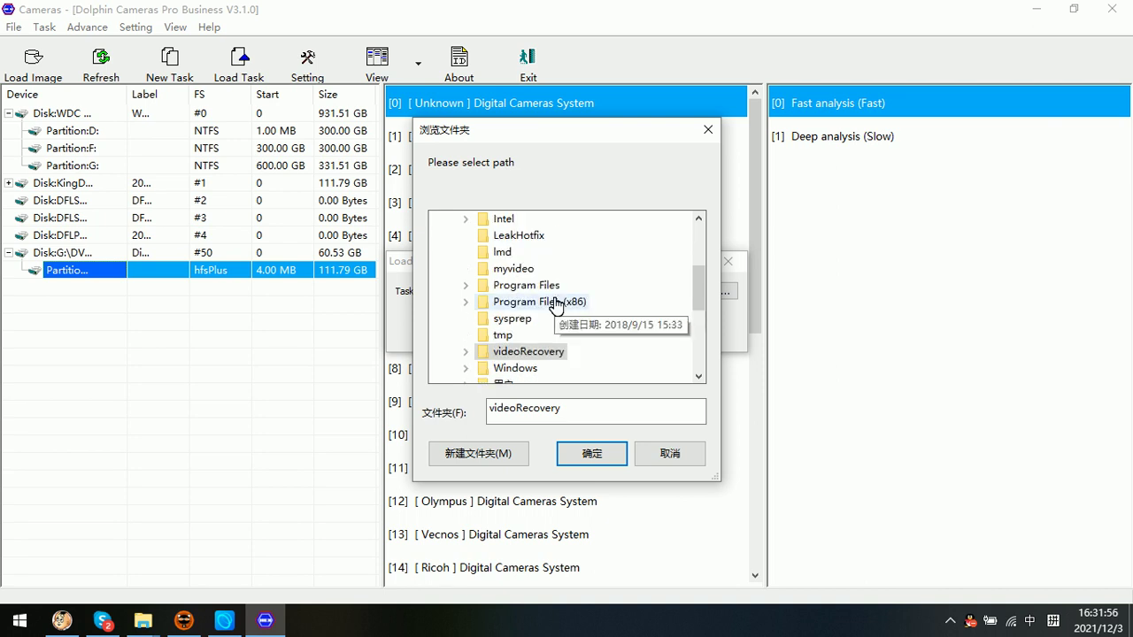
{"action": "double_click", "coordinate": [557, 351]}
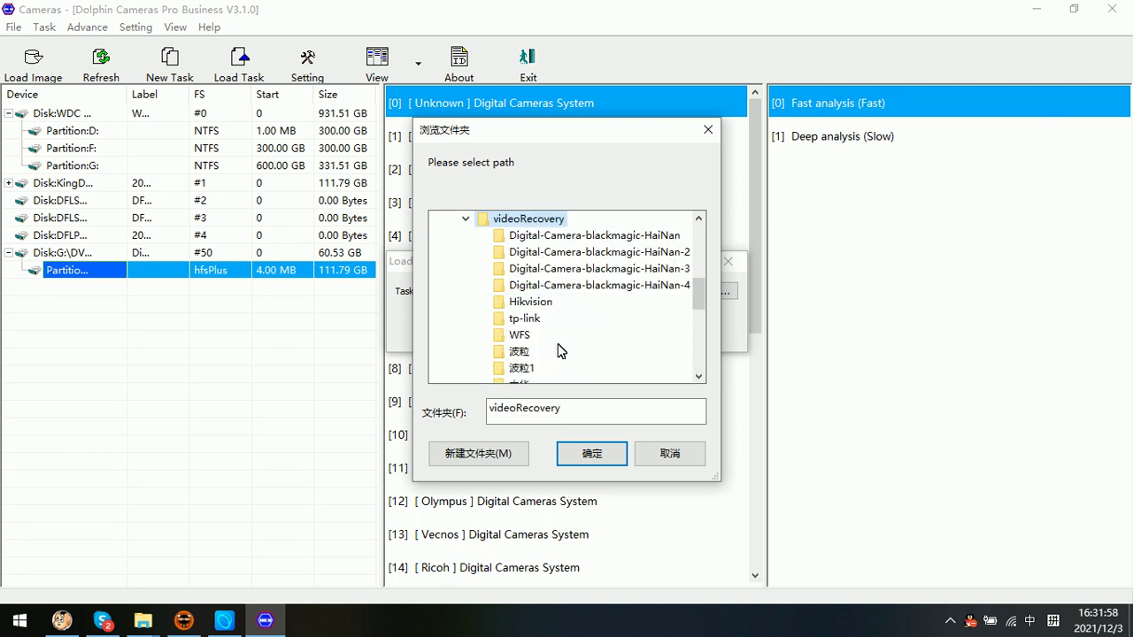
{"action": "left_click", "coordinate": [617, 239]}
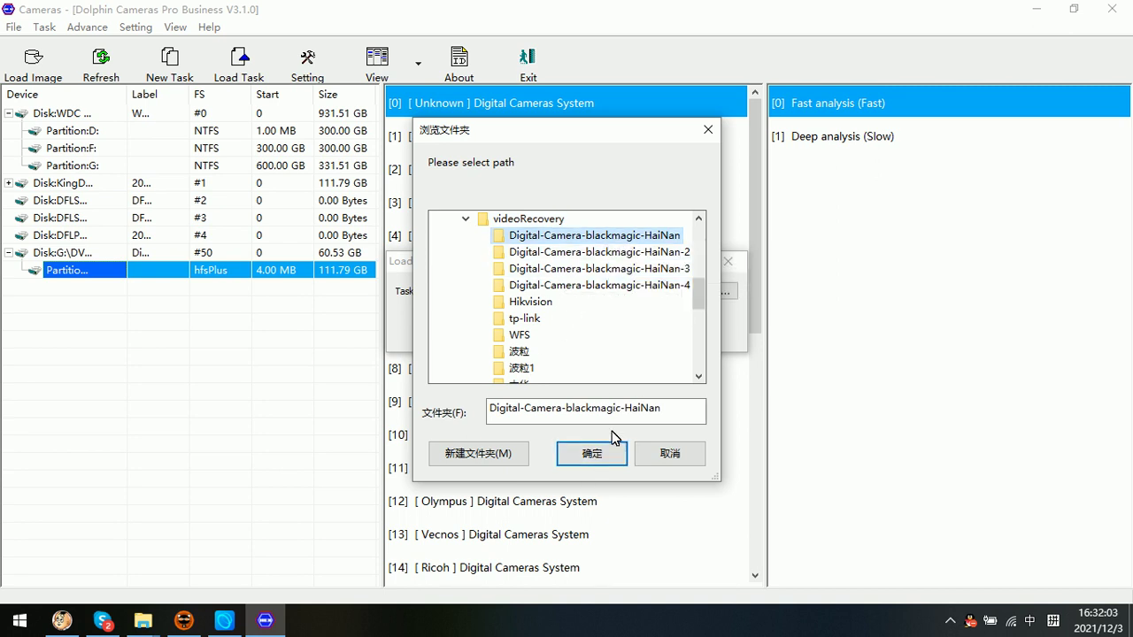
{"action": "left_click", "coordinate": [591, 455]}
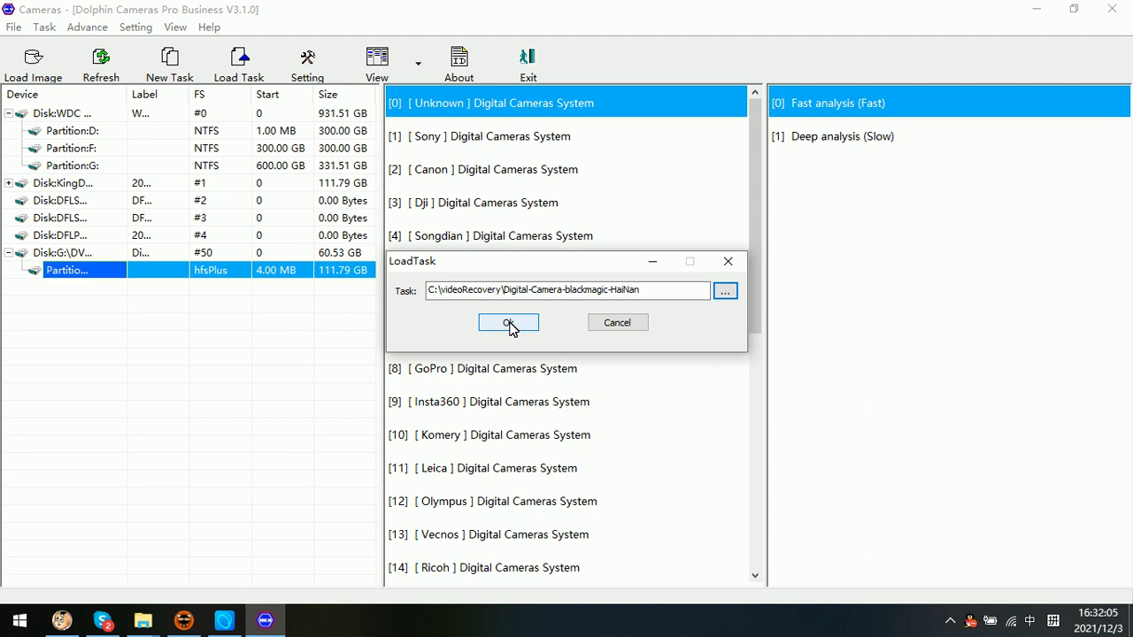
{"action": "left_click", "coordinate": [509, 324]}
{"action": "left_click", "coordinate": [98, 120]}
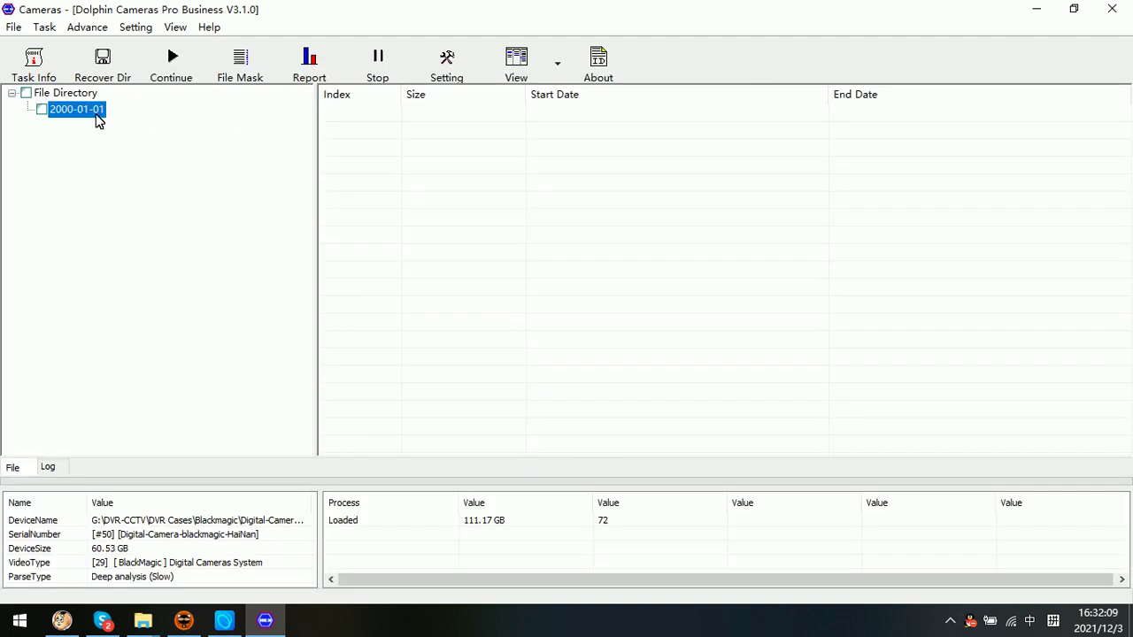
- Tick the checkboxes of videos 0, 1 and 2 in the found file list
{"action": "left_click", "coordinate": [497, 180]}
{"action": "scroll", "coordinate": [471, 318], "scroll_direction": "down", "scroll_amount": 6}
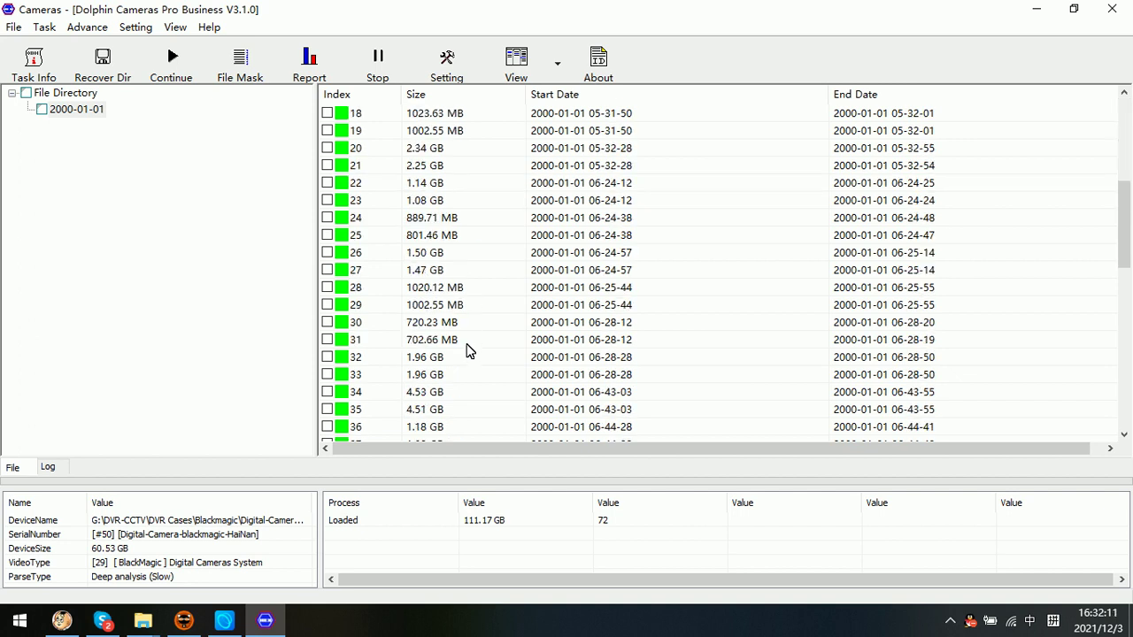
{"action": "scroll", "coordinate": [469, 351], "scroll_direction": "down", "scroll_amount": 4}
{"action": "scroll", "coordinate": [466, 361], "scroll_direction": "down", "scroll_amount": 7}
{"action": "scroll", "coordinate": [467, 368], "scroll_direction": "down", "scroll_amount": 1}
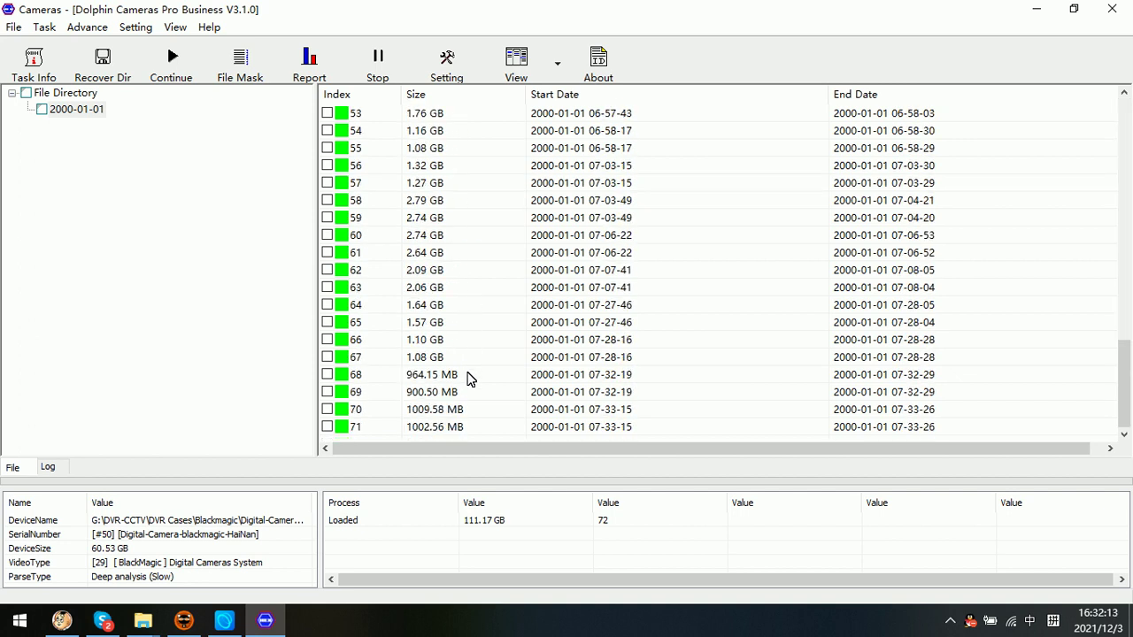
{"action": "scroll", "coordinate": [451, 387], "scroll_direction": "up", "scroll_amount": 4}
{"action": "scroll", "coordinate": [440, 378], "scroll_direction": "up", "scroll_amount": 6}
{"action": "scroll", "coordinate": [437, 373], "scroll_direction": "up", "scroll_amount": 6}
{"action": "scroll", "coordinate": [439, 368], "scroll_direction": "up", "scroll_amount": 2}
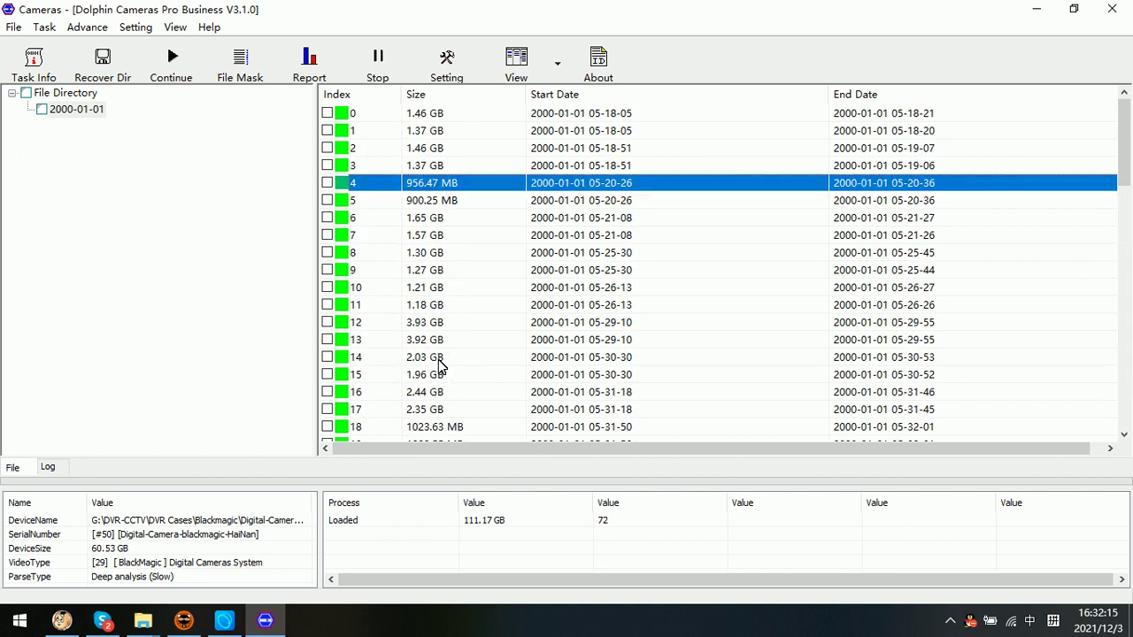
{"action": "left_click", "coordinate": [456, 148]}
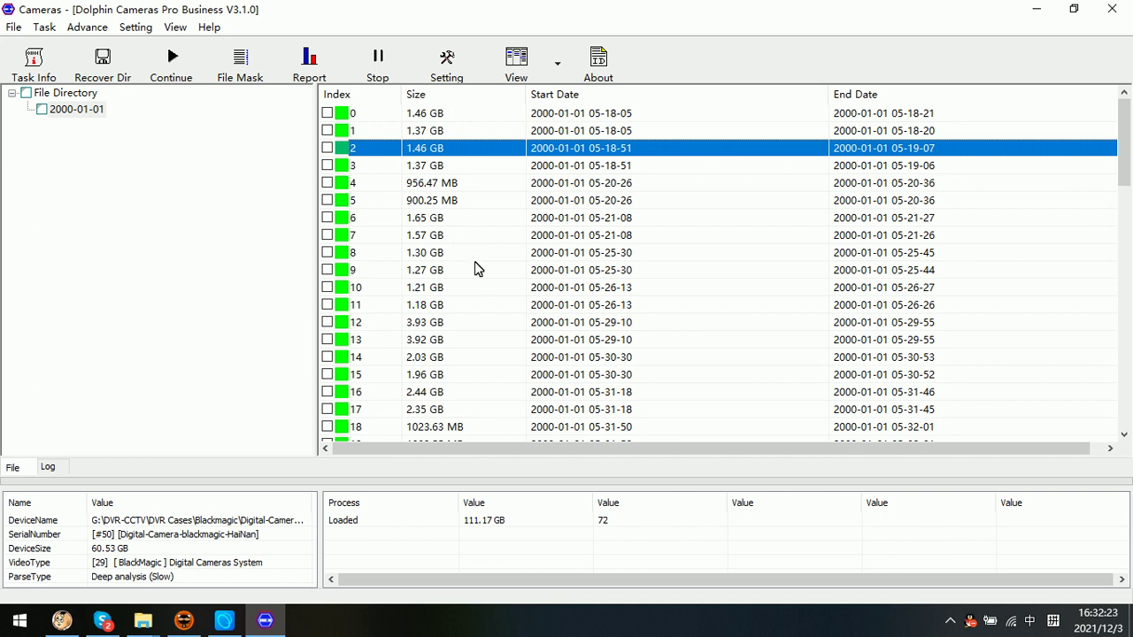
{"action": "left_click", "coordinate": [328, 113]}
{"action": "left_click", "coordinate": [327, 131]}
- Recover the marked videos into the Desktop (桌面) folder
{"action": "right_click", "coordinate": [385, 116]}
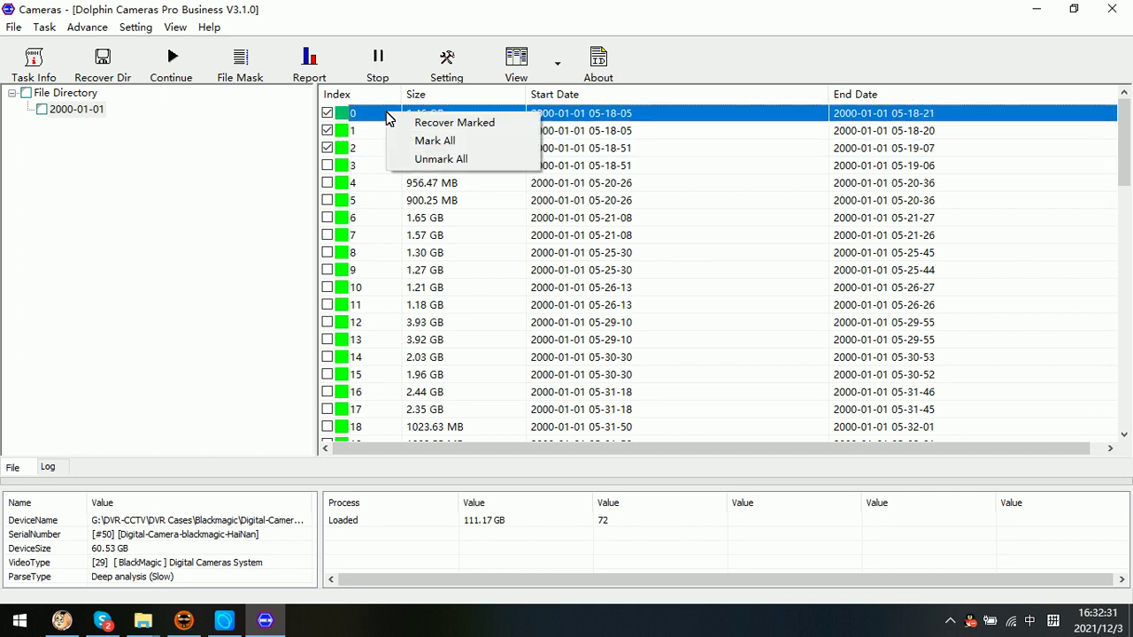
{"action": "left_click", "coordinate": [451, 124]}
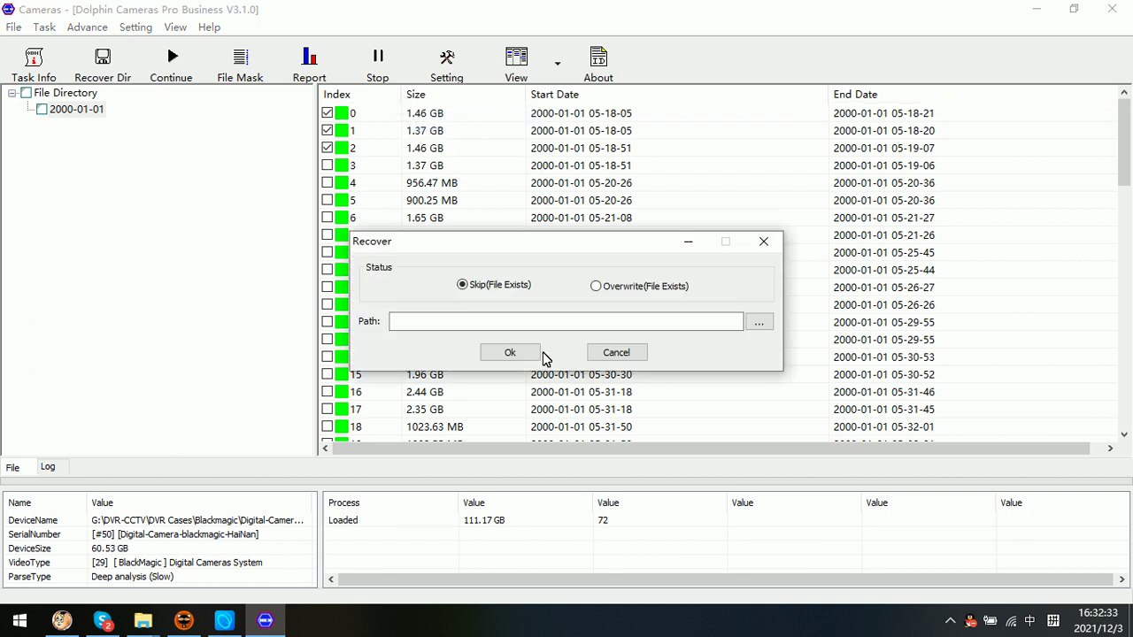
{"action": "left_click", "coordinate": [757, 324]}
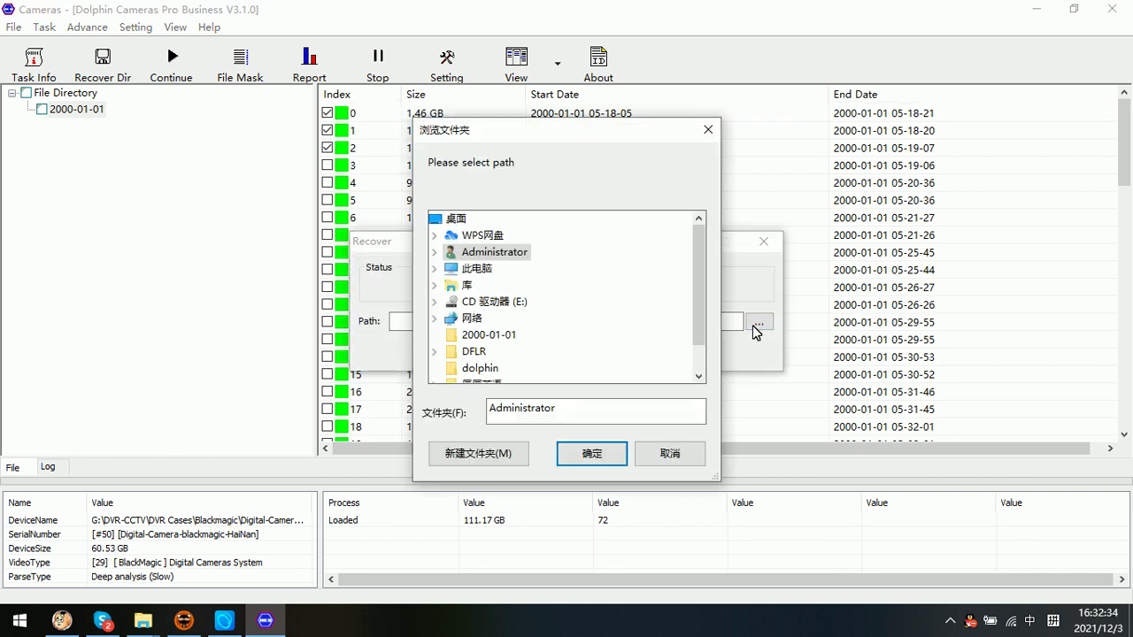
{"action": "left_click", "coordinate": [456, 220]}
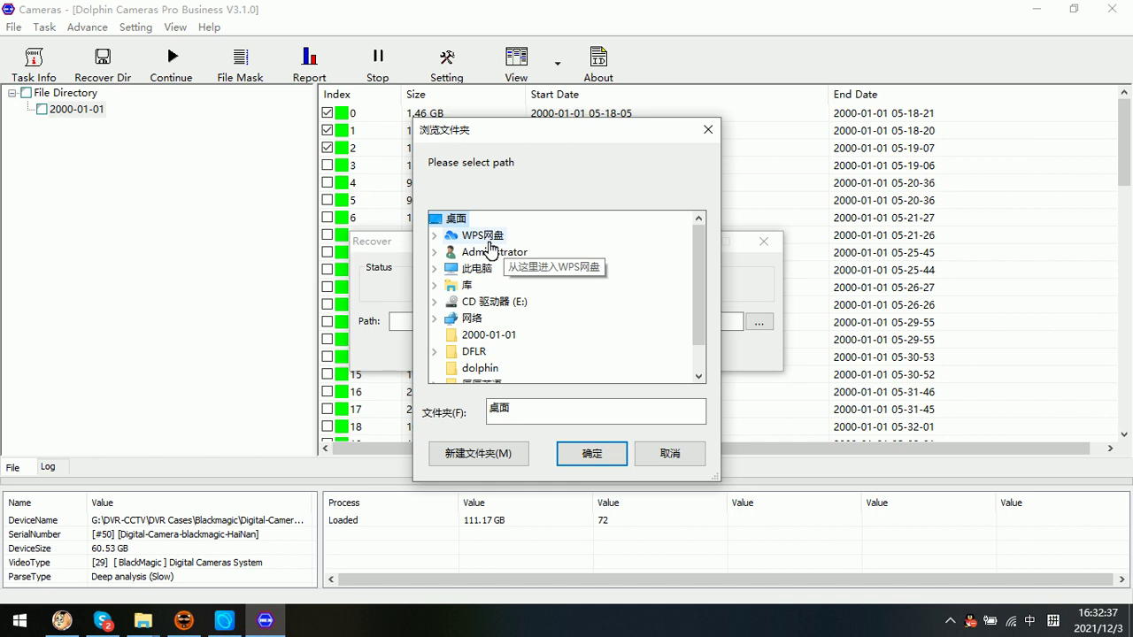
{"action": "left_click", "coordinate": [592, 454]}
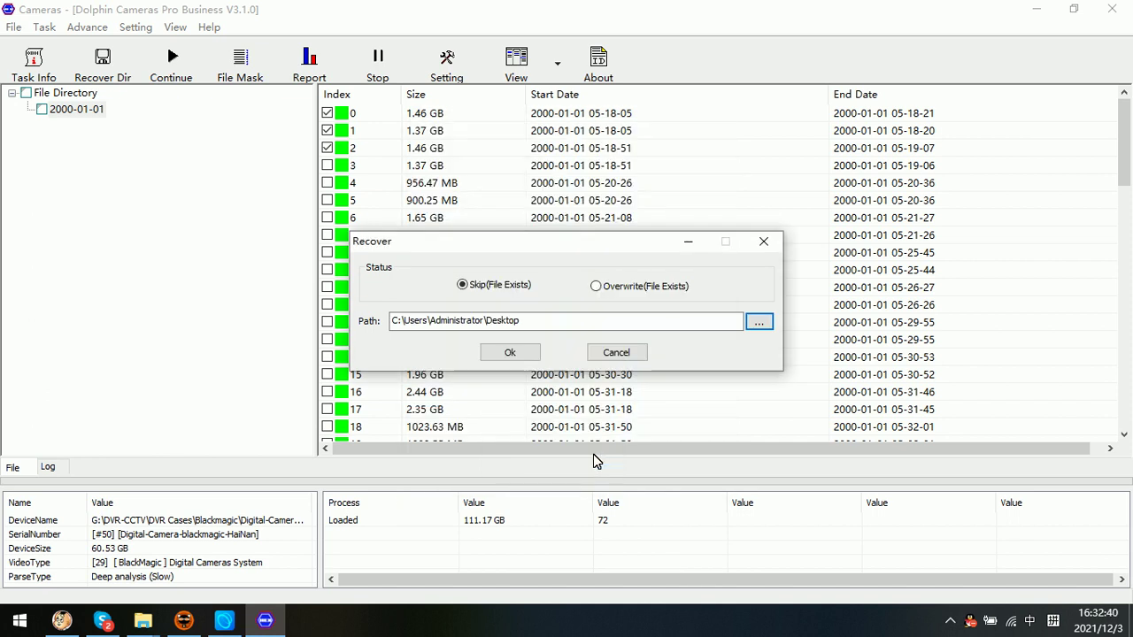
{"action": "left_click", "coordinate": [503, 352]}
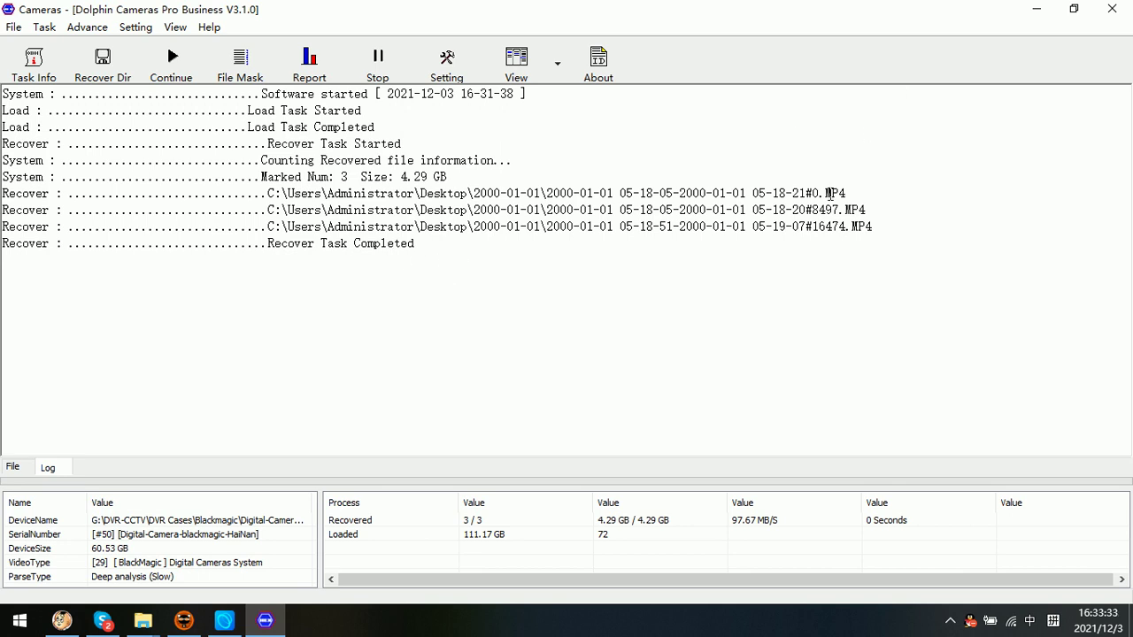
- Open the Desktop's 2000-01-01 folder of three MP4 videos and launch the video player
{"action": "left_click", "coordinate": [1038, 10]}
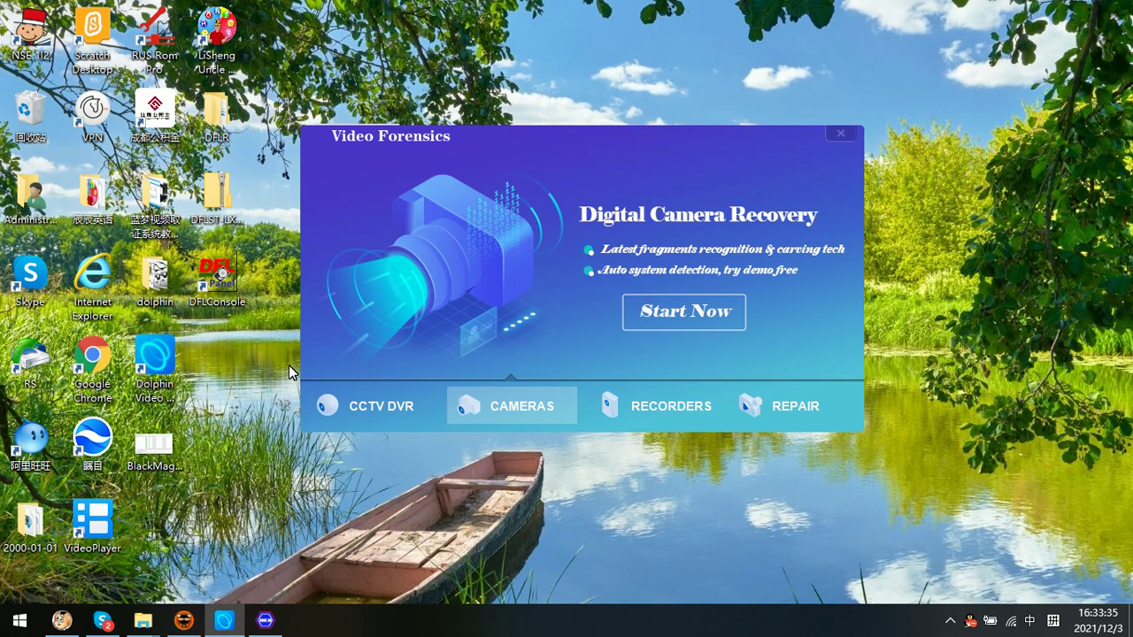
{"action": "double_click", "coordinate": [29, 523]}
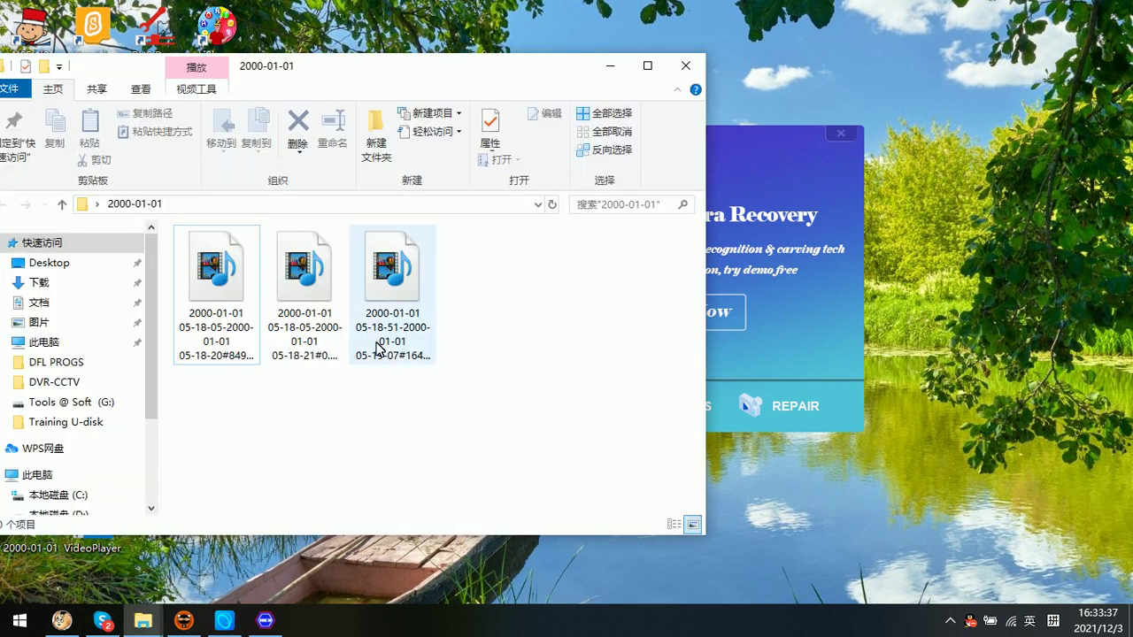
{"action": "left_click_drag", "start_coordinate": [429, 72], "coordinate": [582, 68]}
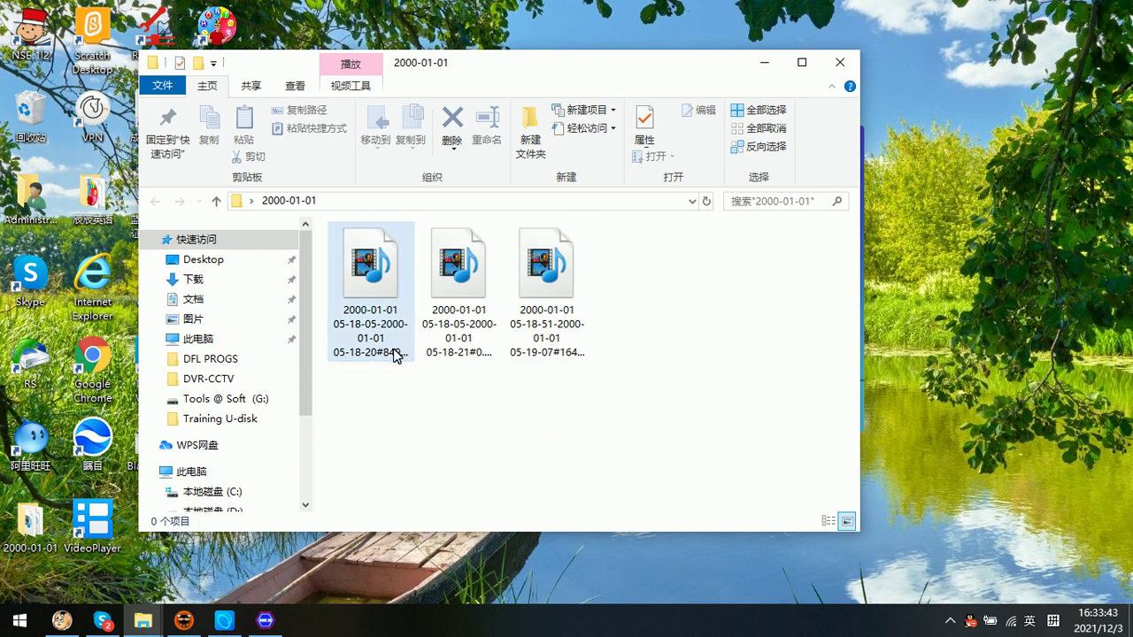
{"action": "mouse_move", "coordinate": [369, 288]}
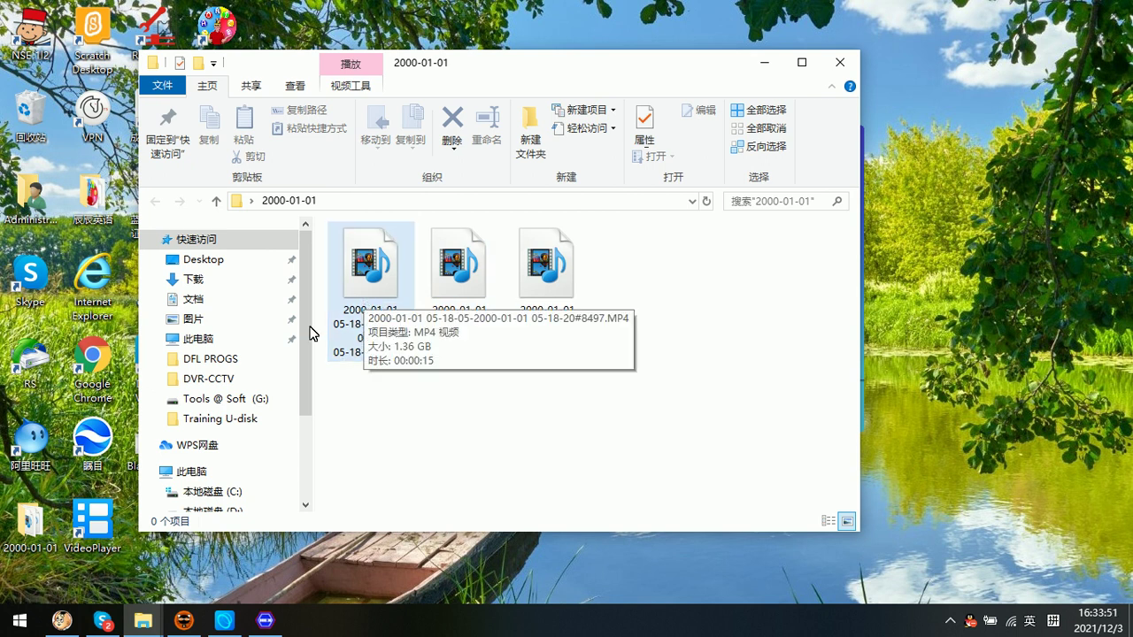
{"action": "double_click", "coordinate": [107, 525]}
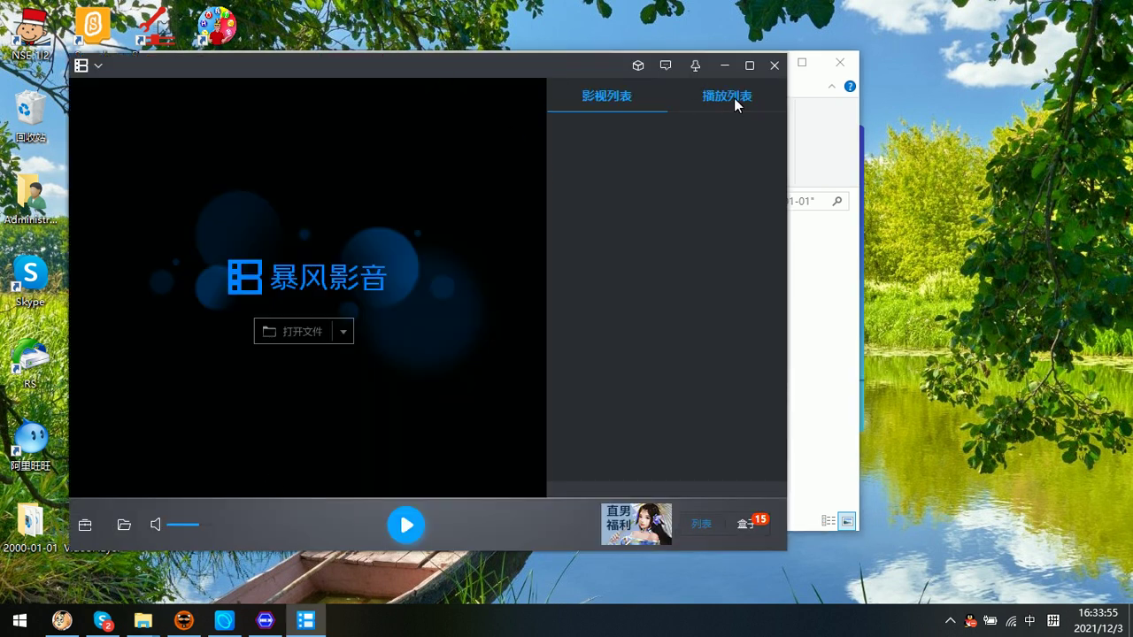
- Clear all five old clips from Baofeng Player's playlist
{"action": "left_click", "coordinate": [733, 99]}
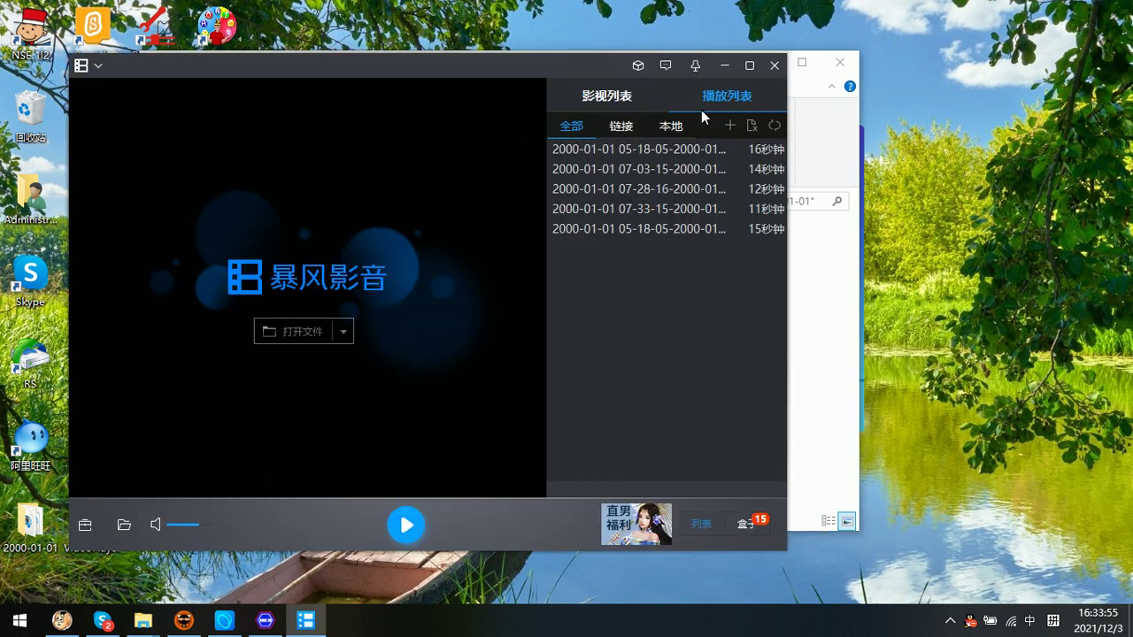
{"action": "right_click", "coordinate": [674, 215]}
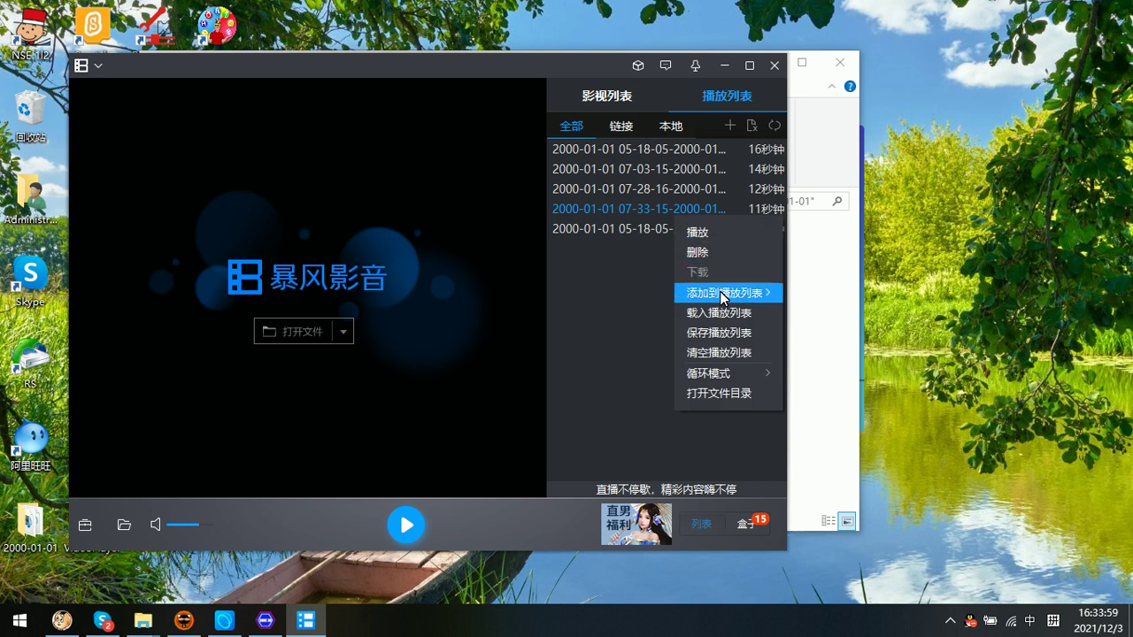
{"action": "left_click", "coordinate": [713, 352]}
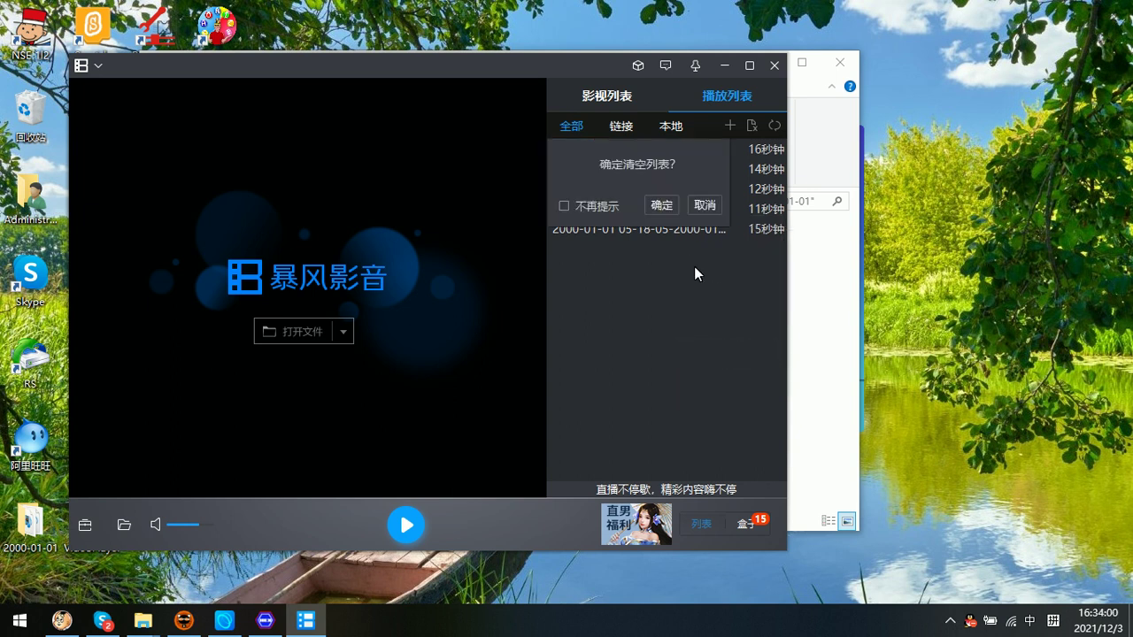
{"action": "left_click", "coordinate": [657, 211]}
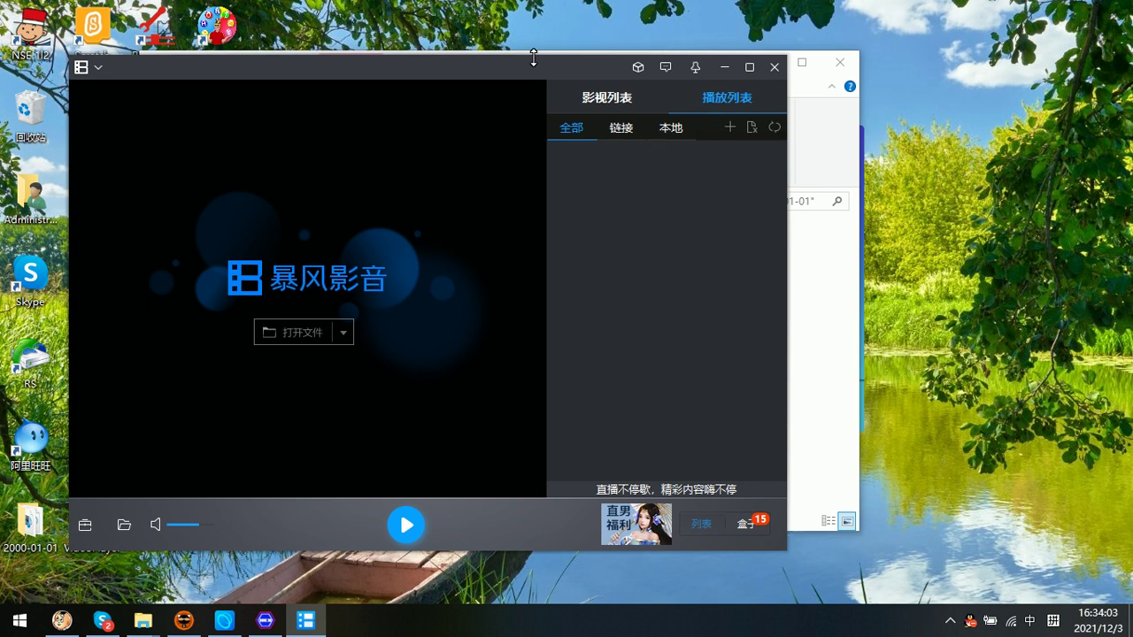
{"action": "left_click_drag", "start_coordinate": [367, 62], "coordinate": [716, 69]}
- Add the three recovered 2000-01-01 MP4 videos from the folder to the playlist
{"action": "left_click", "coordinate": [289, 63]}
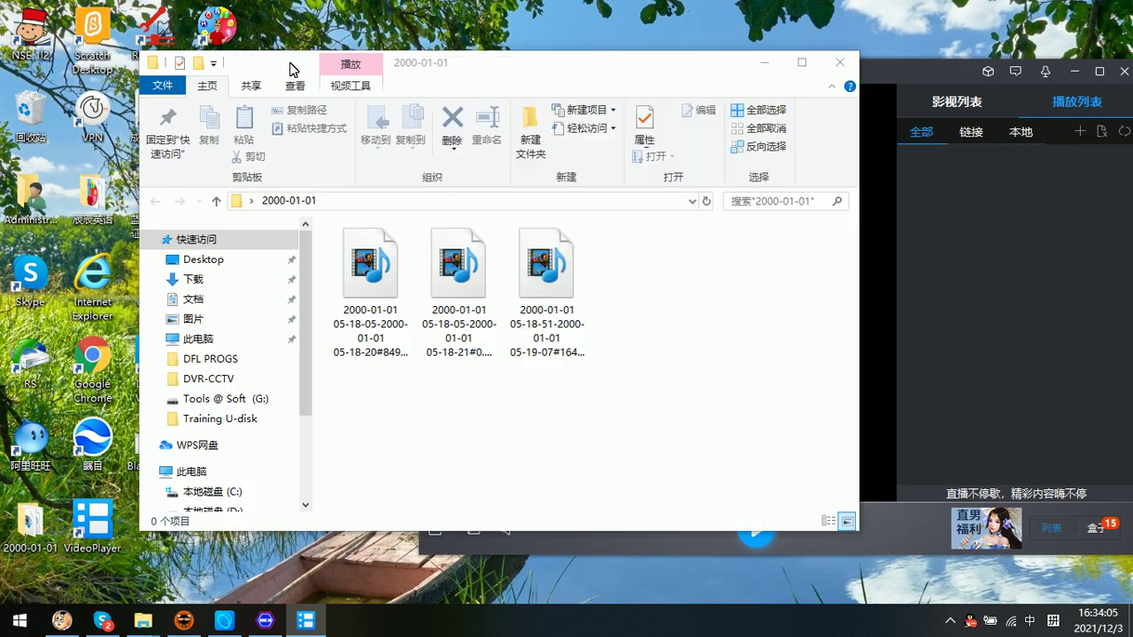
{"action": "left_click_drag", "start_coordinate": [291, 68], "coordinate": [4, 71]}
{"action": "left_click_drag", "start_coordinate": [733, 72], "coordinate": [667, 76]}
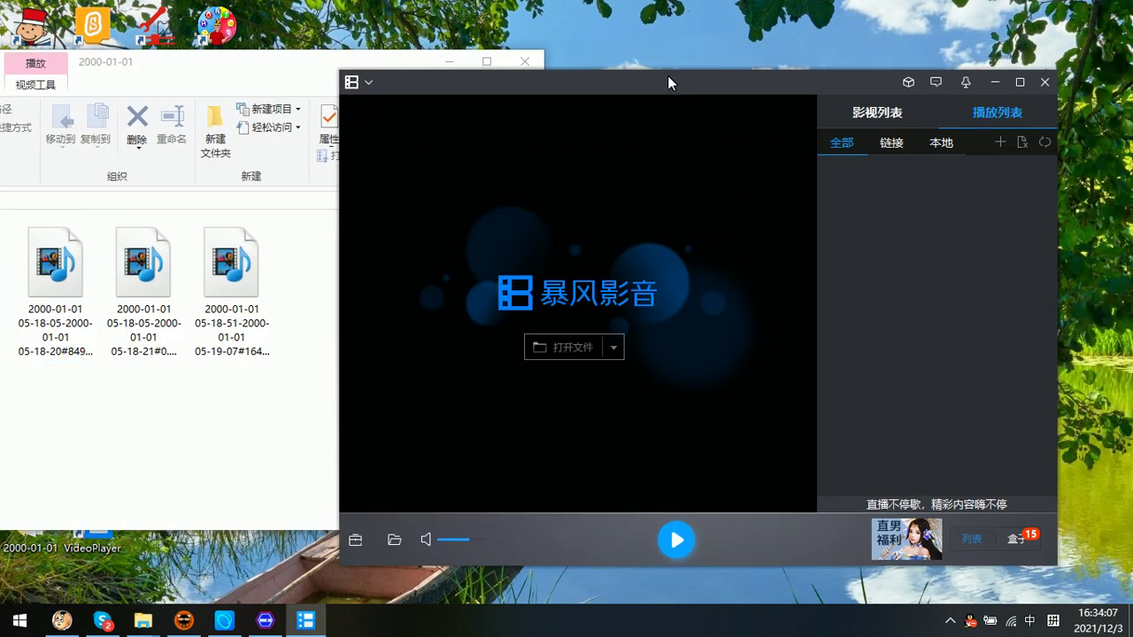
{"action": "left_click_drag", "start_coordinate": [281, 405], "coordinate": [9, 274]}
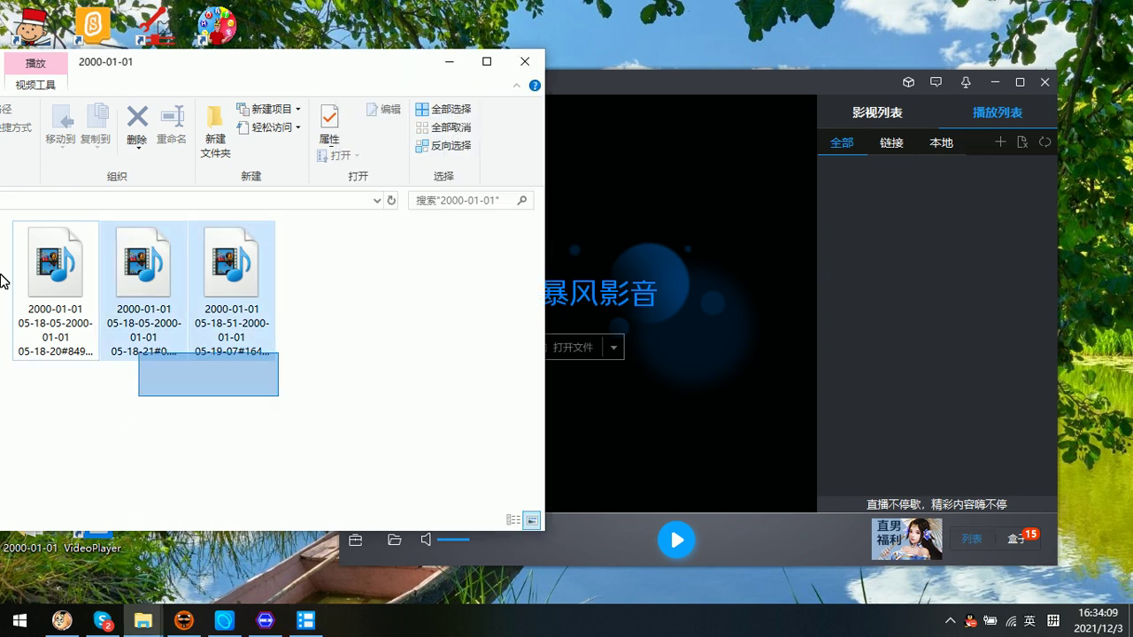
{"action": "left_click_drag", "start_coordinate": [79, 276], "coordinate": [568, 297]}
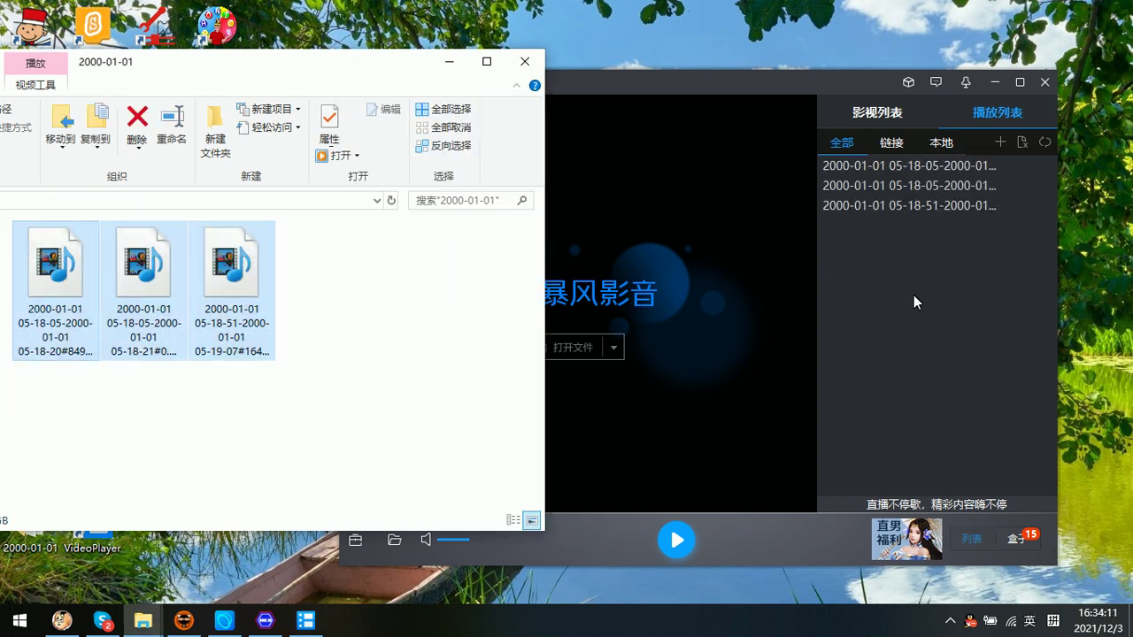
- Play the first 3840×2160 clip in a window, dismiss the notice, then pause it
{"action": "left_click", "coordinate": [645, 79]}
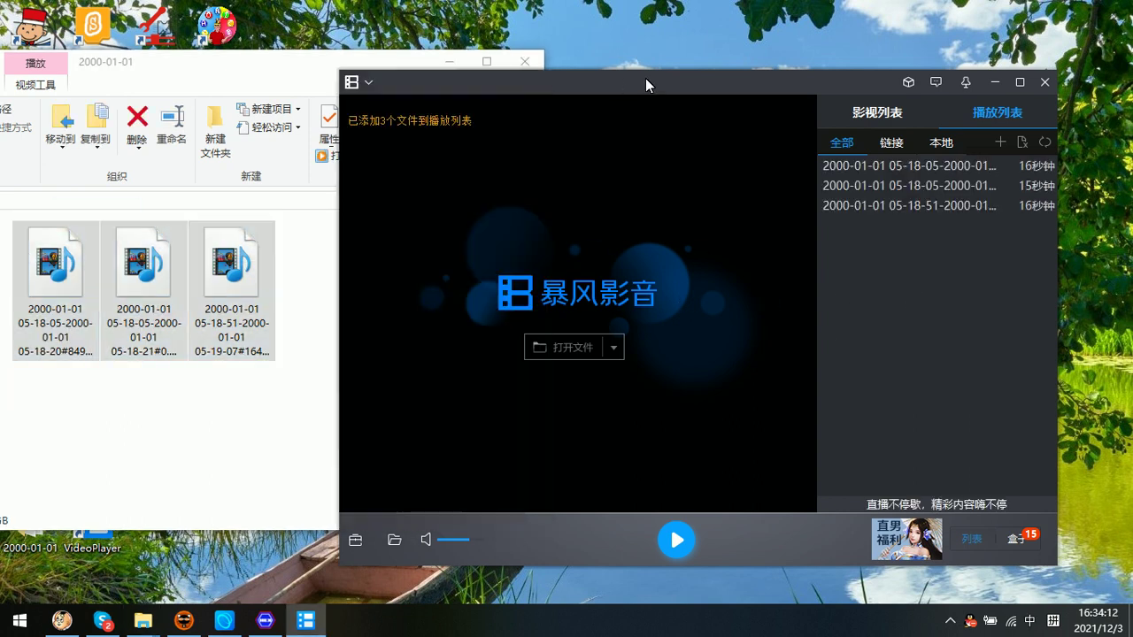
{"action": "double_click", "coordinate": [893, 164]}
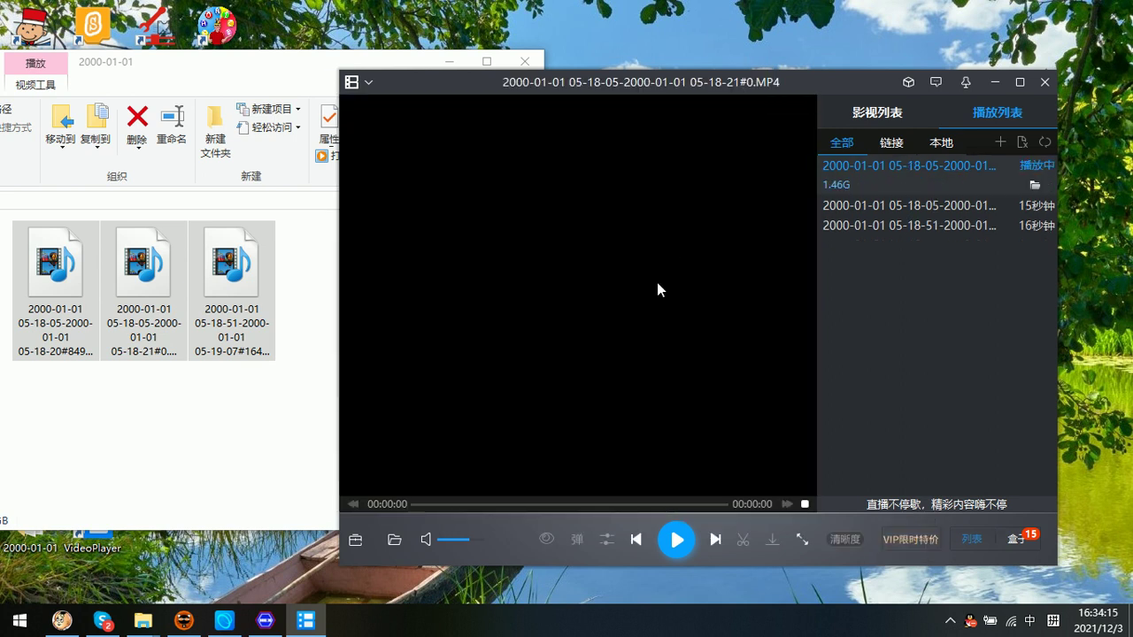
{"action": "left_click", "coordinate": [676, 539]}
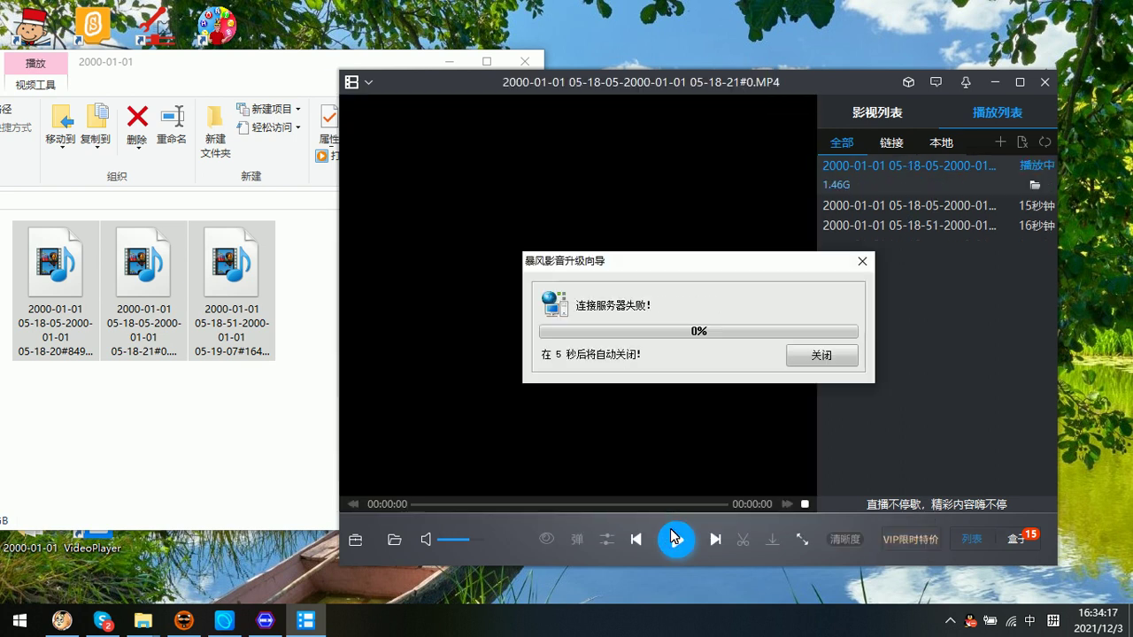
{"action": "left_click", "coordinate": [822, 356]}
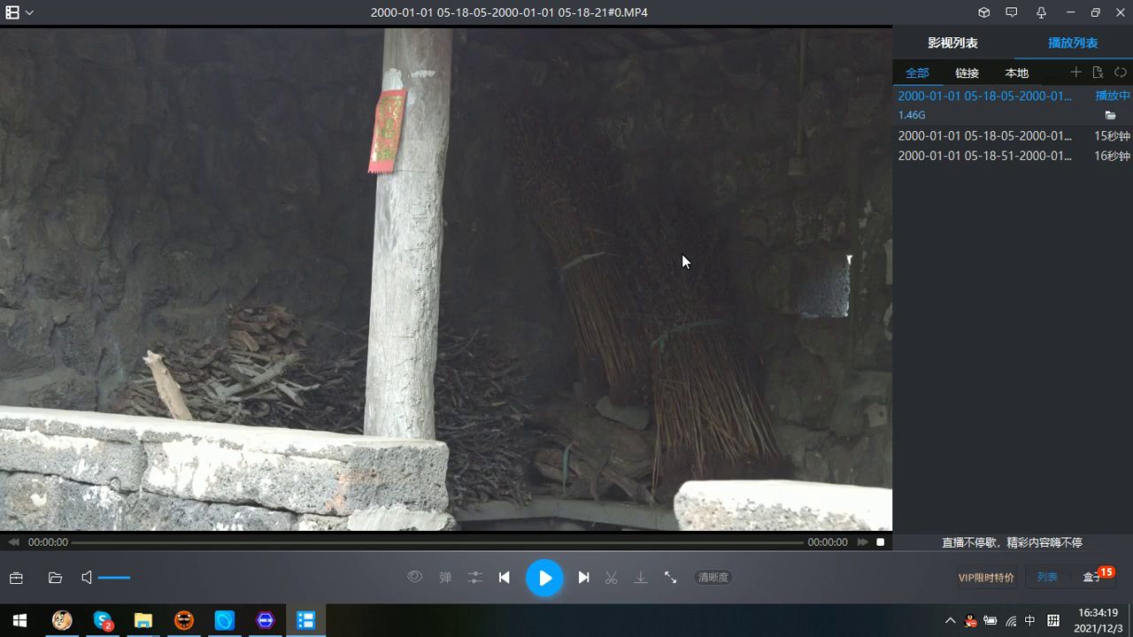
{"action": "left_click", "coordinate": [1095, 12]}
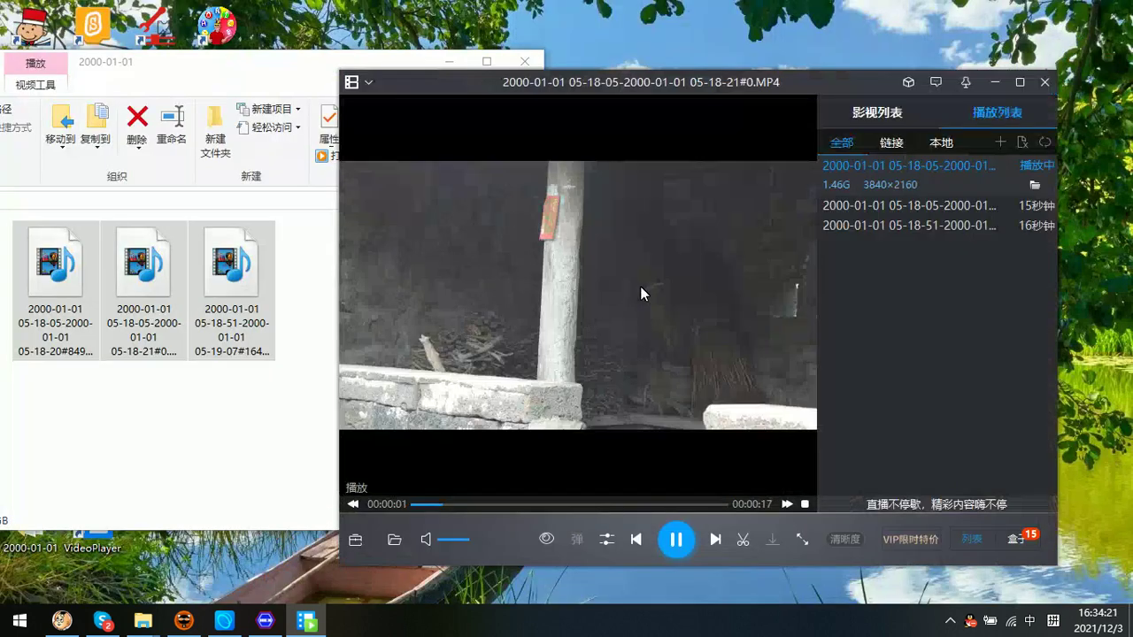
{"action": "left_click", "coordinate": [678, 540]}
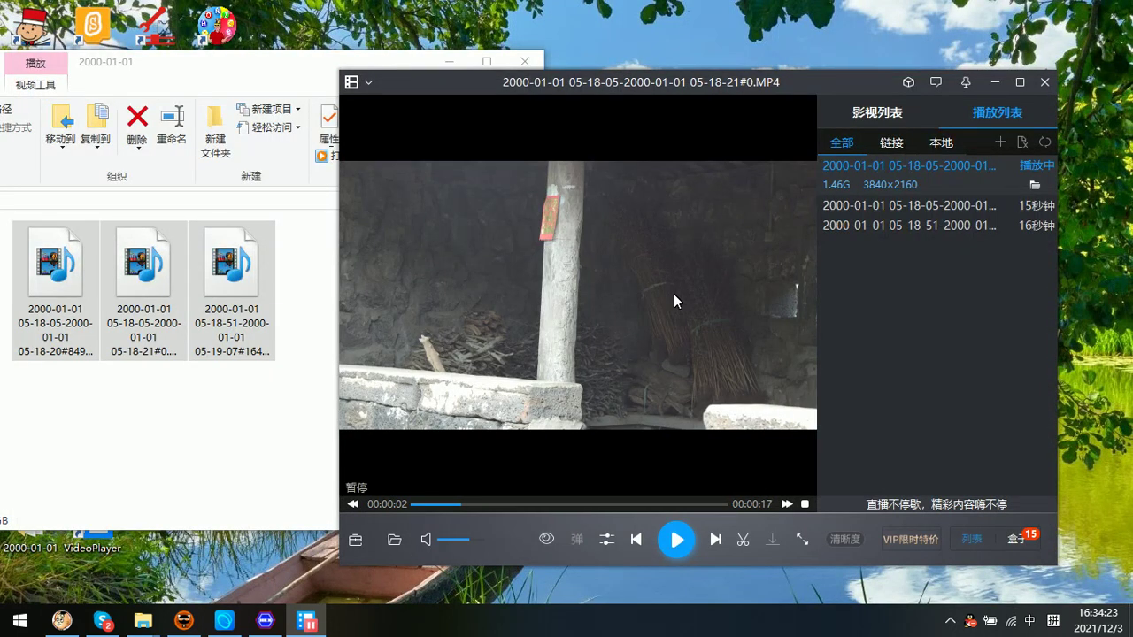
- Restore the Dolphin Cameras window showing the completed 4.29 GB three-video recovery log
{"action": "left_click", "coordinate": [266, 622]}
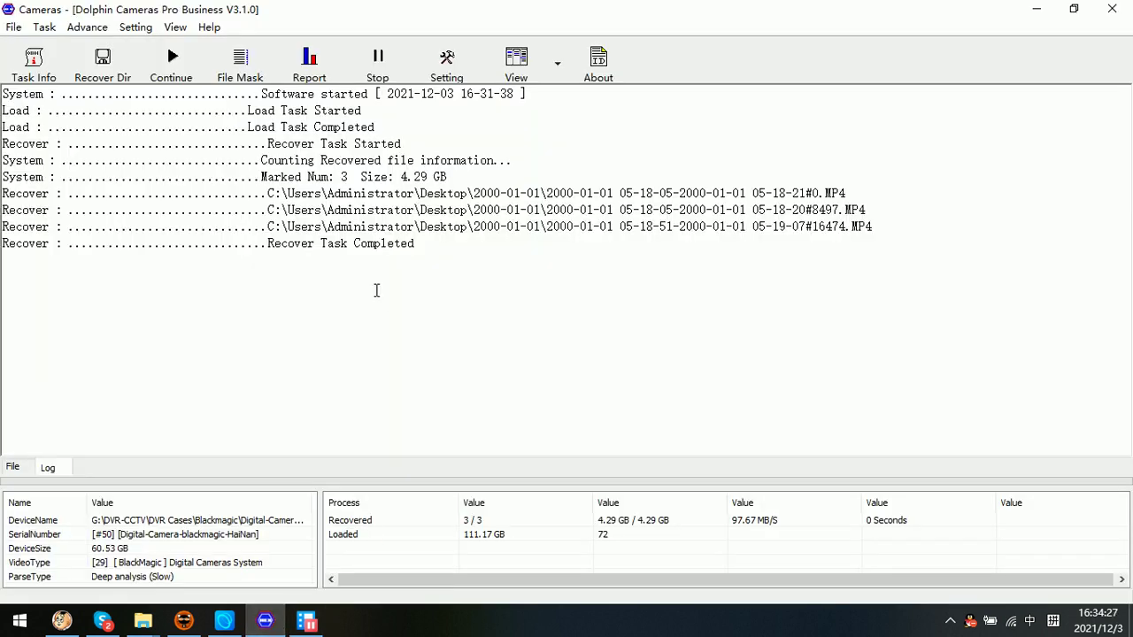